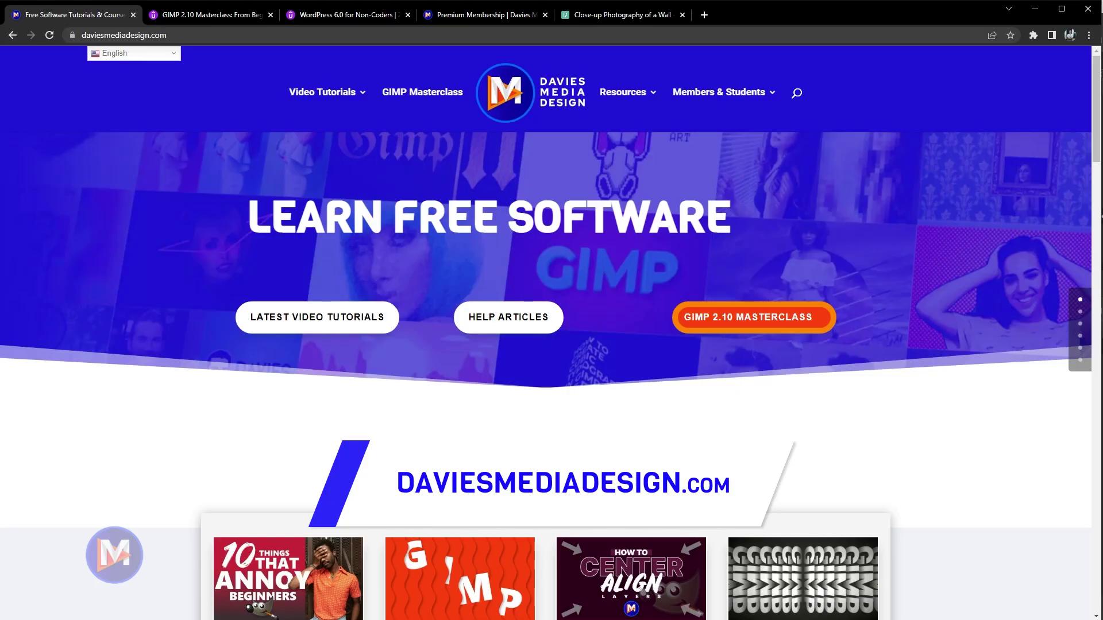
Cycle past the GIMP Masterclass, WordPress and Premium Membership tabs to the Pexels brick wall photo
{"action": "key", "text": "ctrl+Tab"}
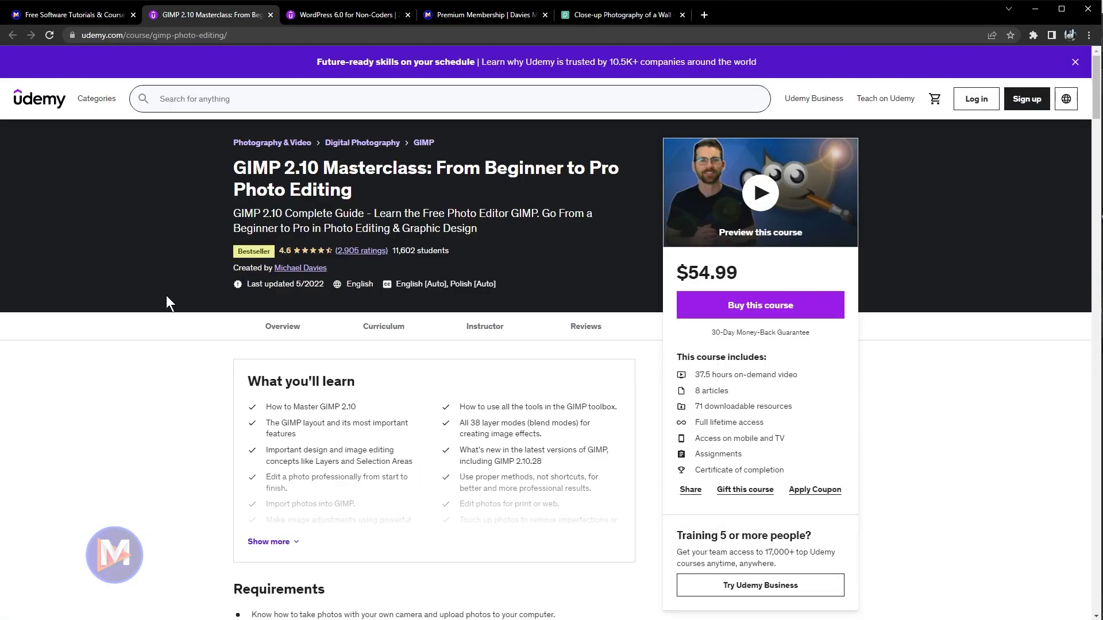
{"action": "key", "text": "ctrl+Tab"}
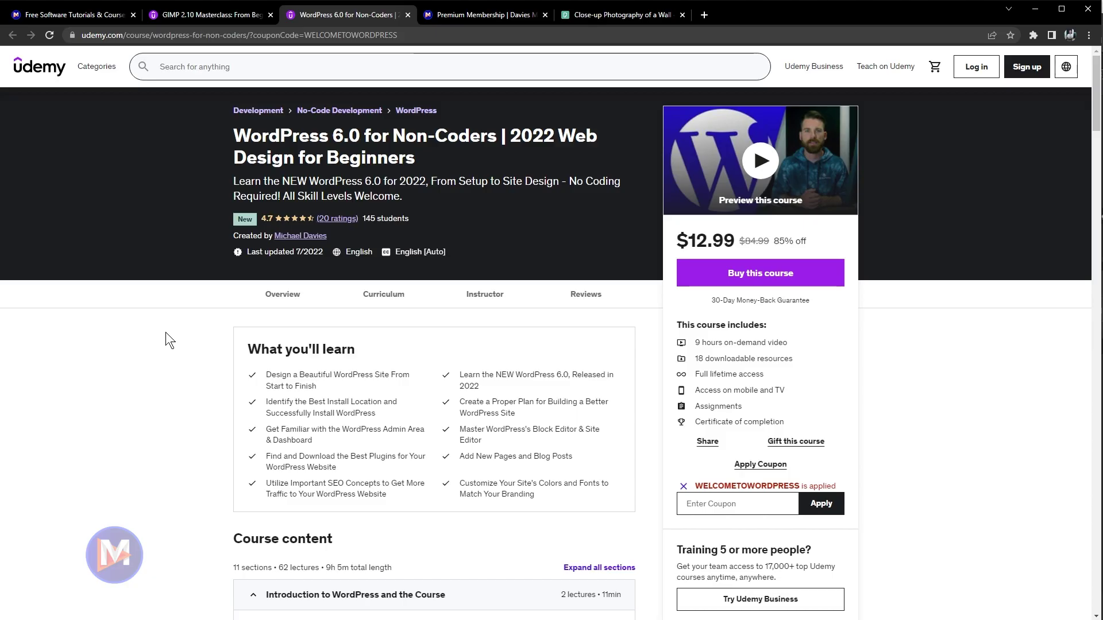
{"action": "key", "text": "ctrl+Tab"}
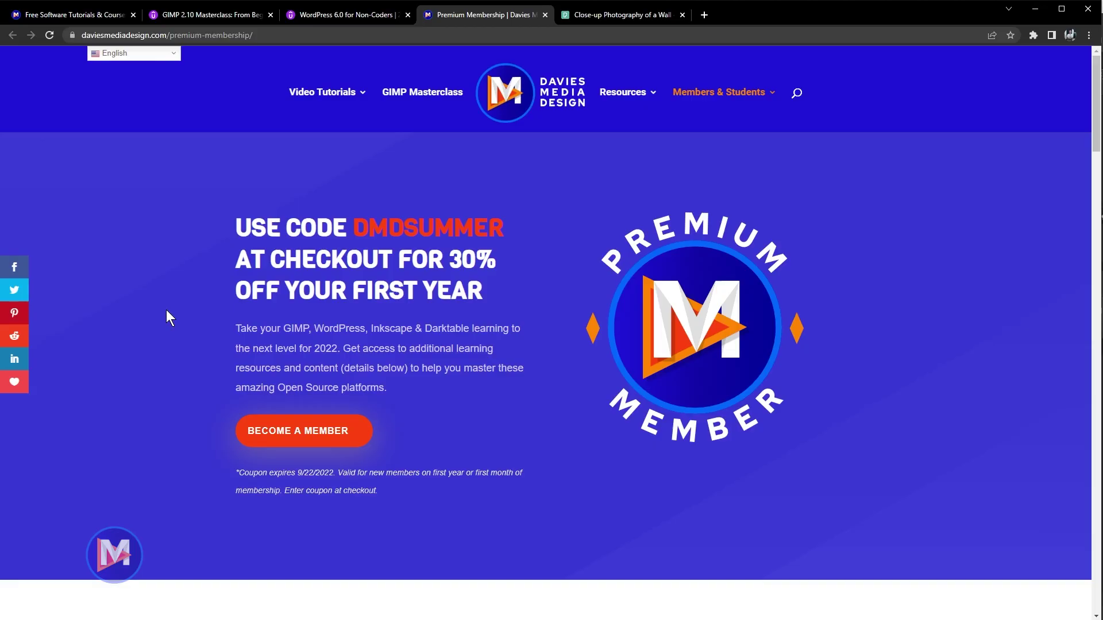
{"action": "key", "text": "ctrl+Tab"}
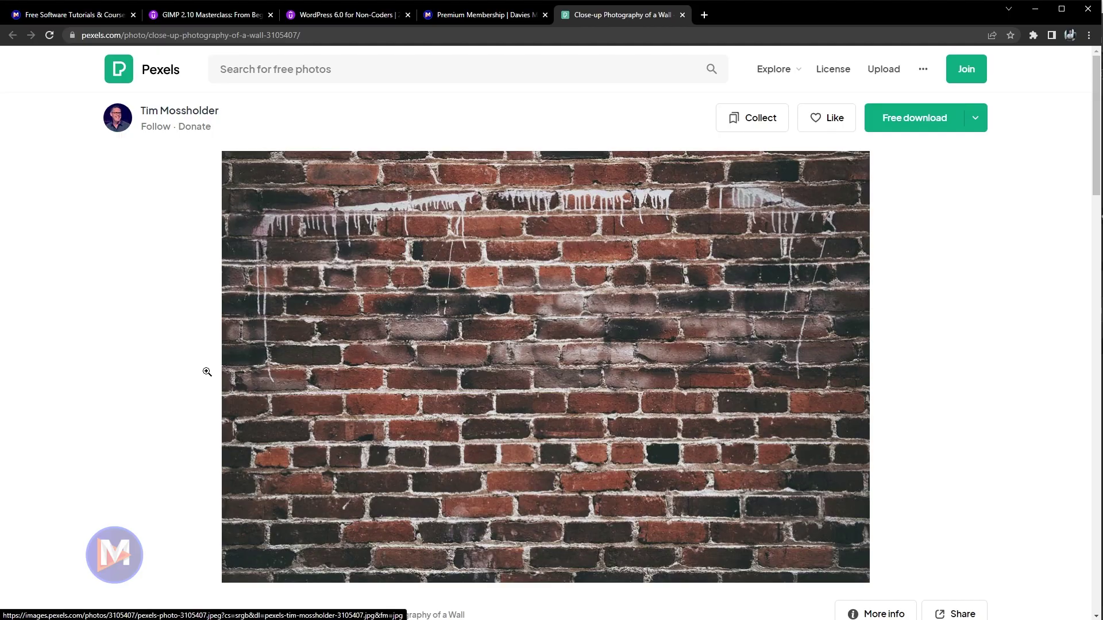
Show the Choose a size download options for the Pexels brick wall photo
{"action": "left_click", "coordinate": [976, 120]}
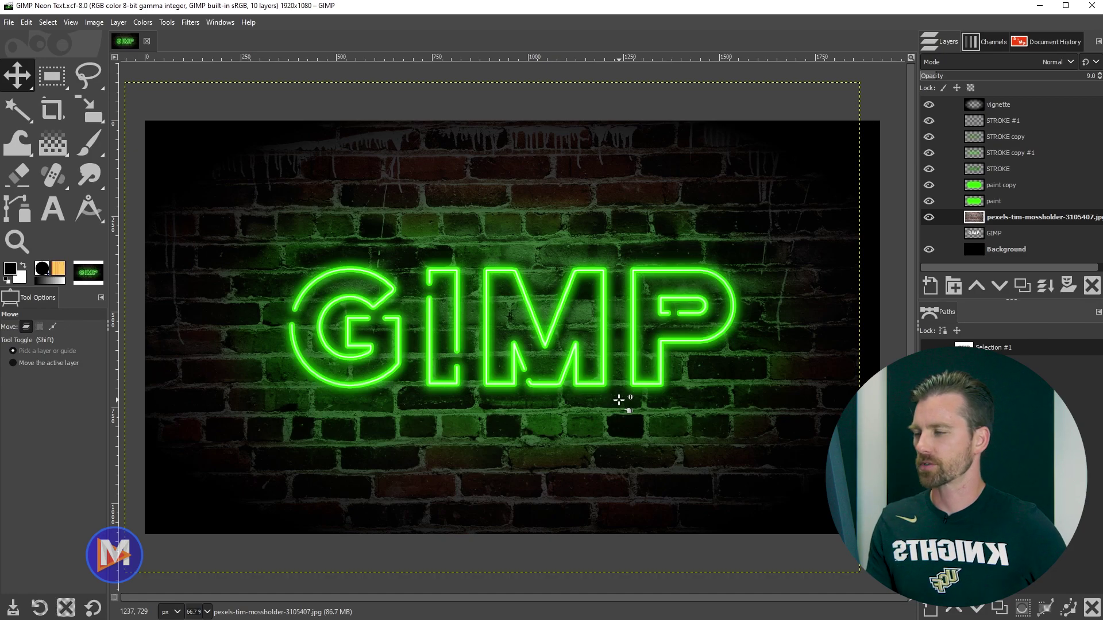
Create a 1920×1080 px image and fill its Background layer with solid black
{"action": "key", "text": "ctrl+n"}
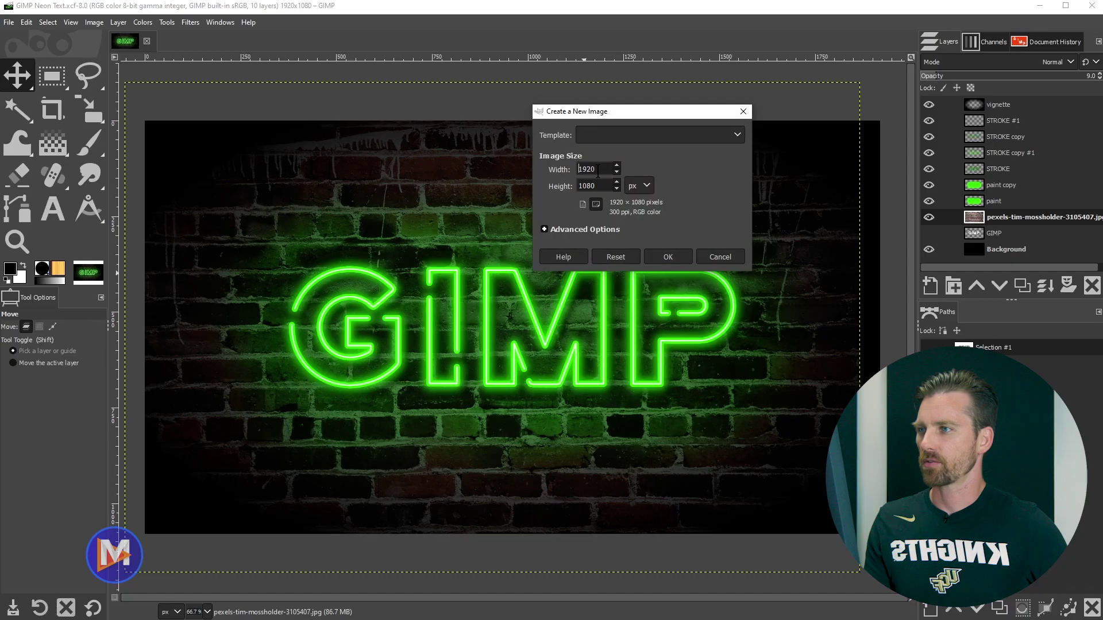
{"action": "double_click", "coordinate": [587, 169]}
{"action": "double_click", "coordinate": [598, 186]}
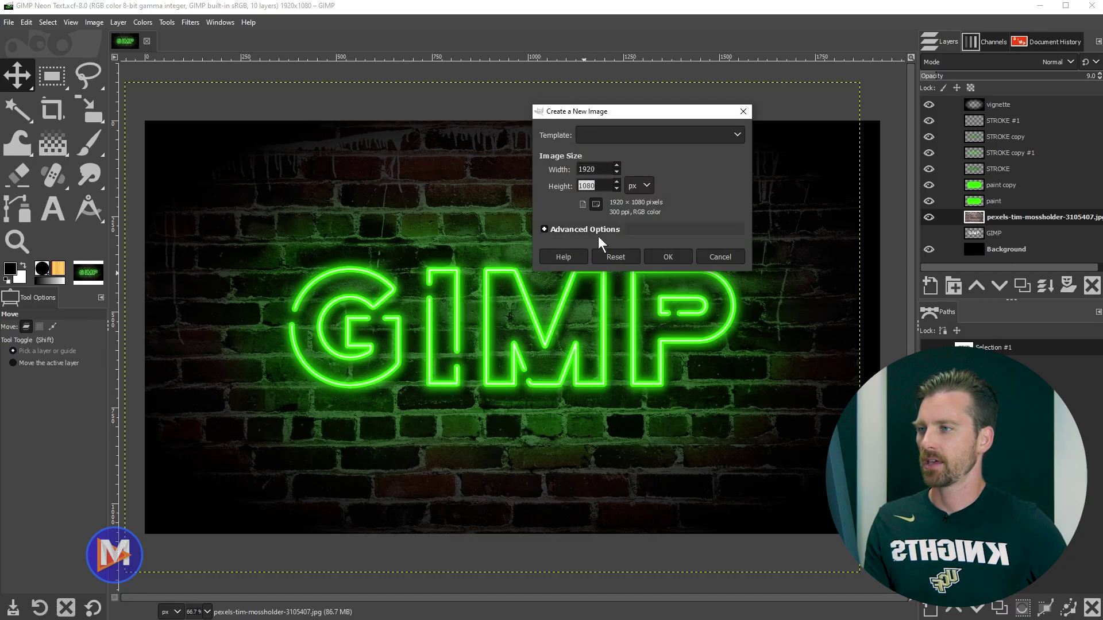
{"action": "left_click", "coordinate": [678, 258]}
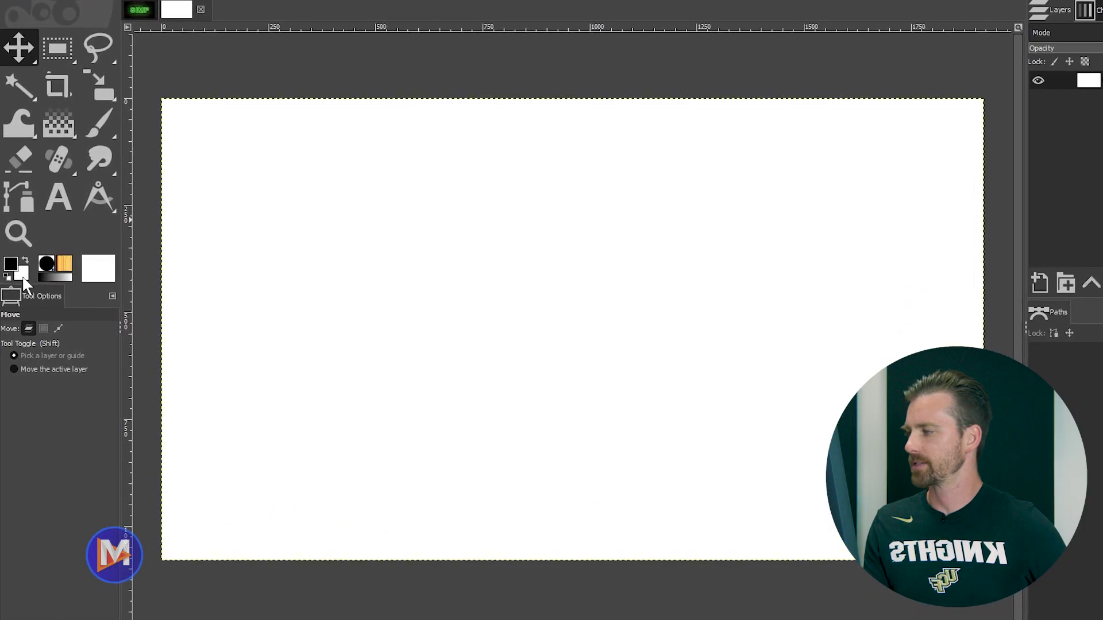
{"action": "left_click_drag", "start_coordinate": [16, 267], "coordinate": [456, 272]}
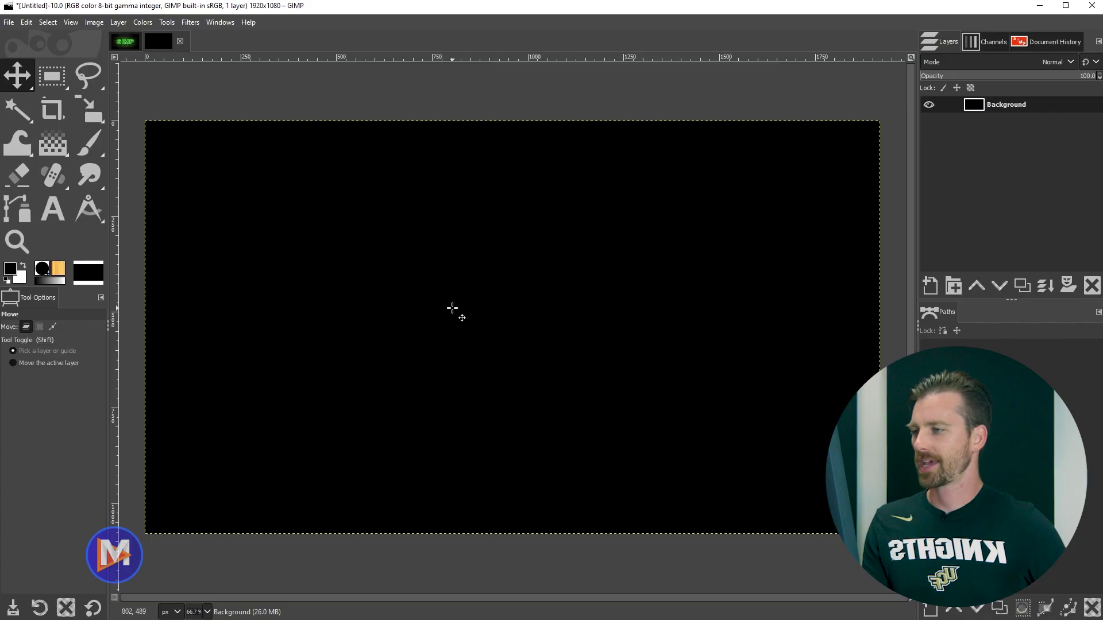
Type 'GIMP' in white Bourbon Grotesque at 425 px on the black canvas
{"action": "key", "text": "t"}
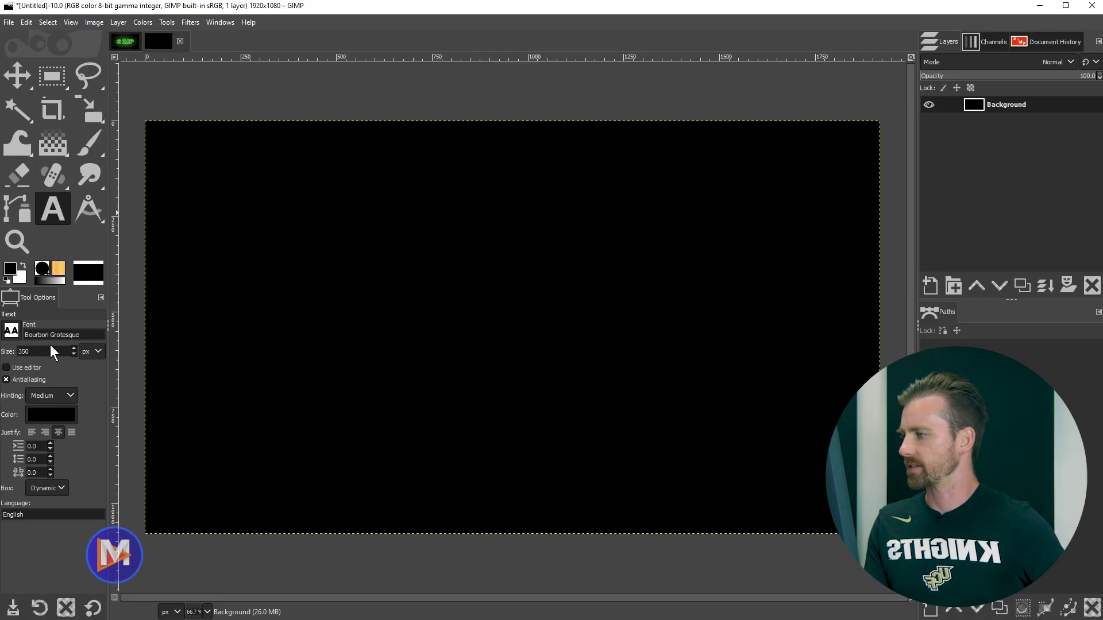
{"action": "left_click_drag", "start_coordinate": [32, 356], "coordinate": [11, 361]}
{"action": "type", "text": "425"}
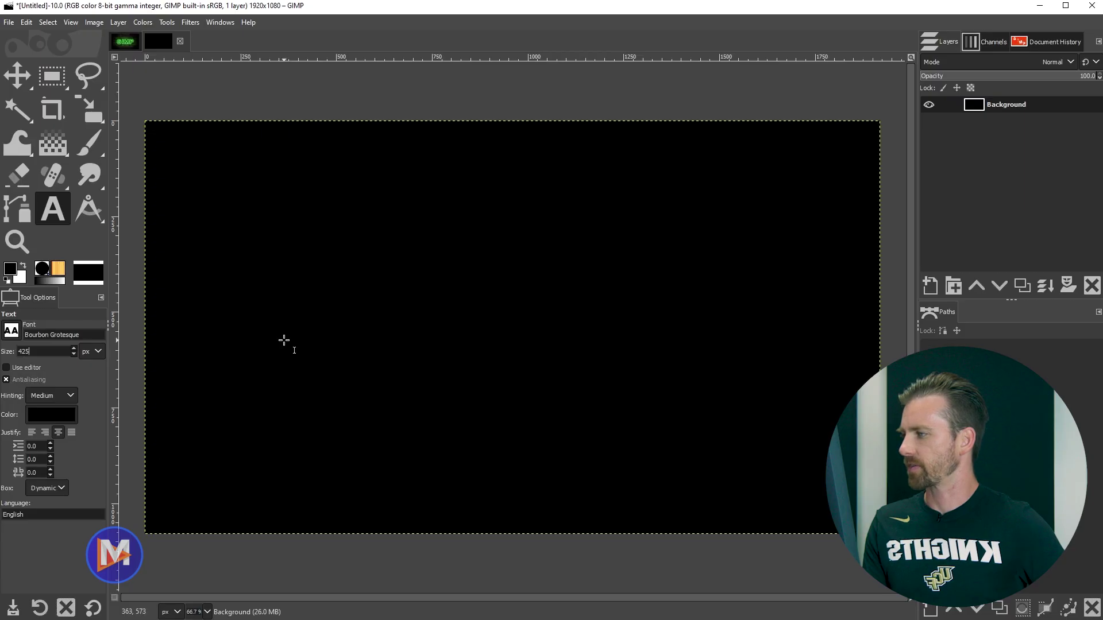
{"action": "left_click", "coordinate": [24, 267]}
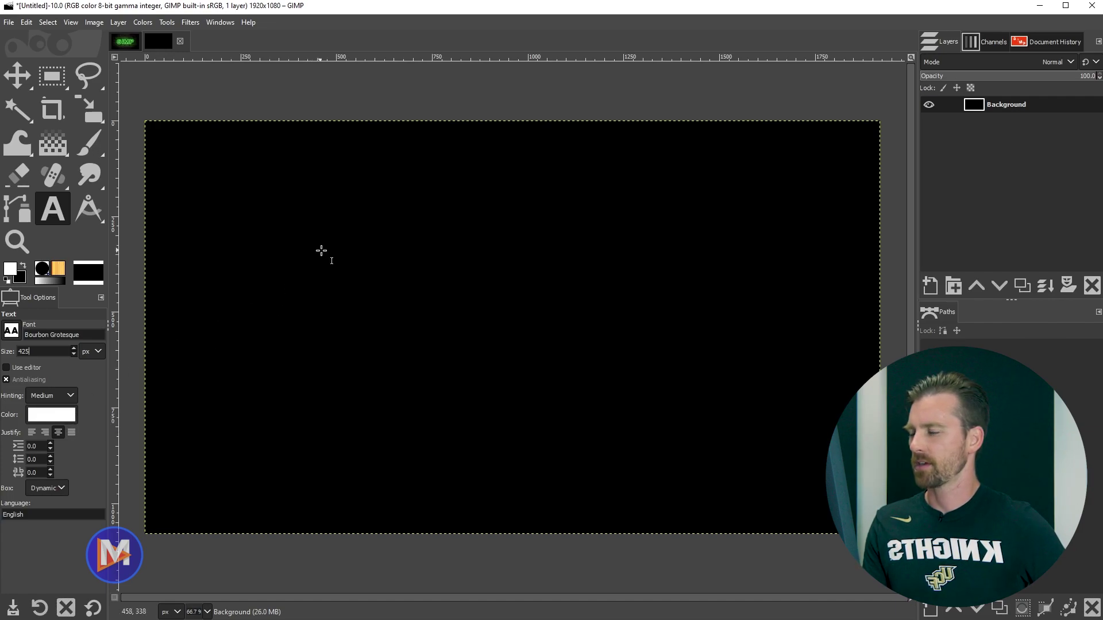
{"action": "left_click", "coordinate": [315, 253]}
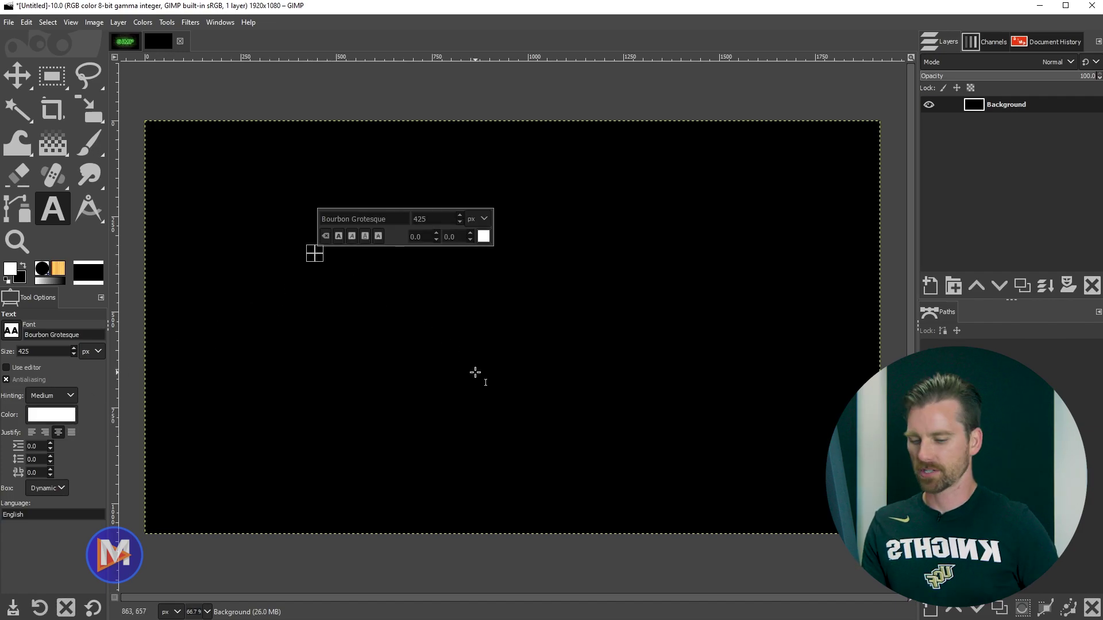
{"action": "type", "text": "GIMP"}
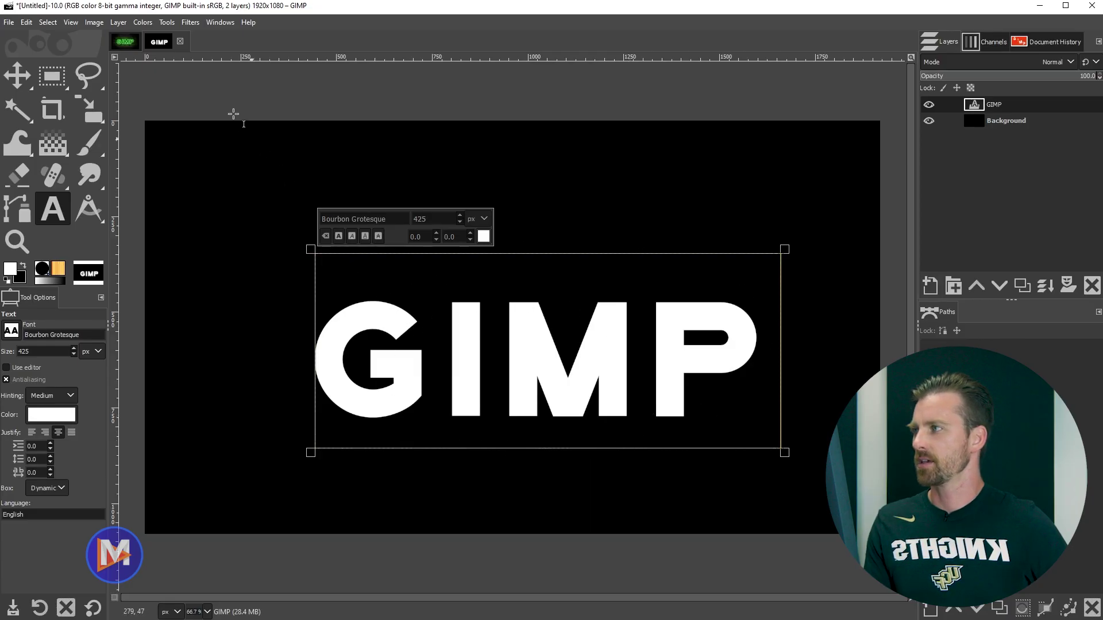
Crop the GIMP text layer to content, then centre and middle-align it relative to the image
{"action": "left_click", "coordinate": [117, 23]}
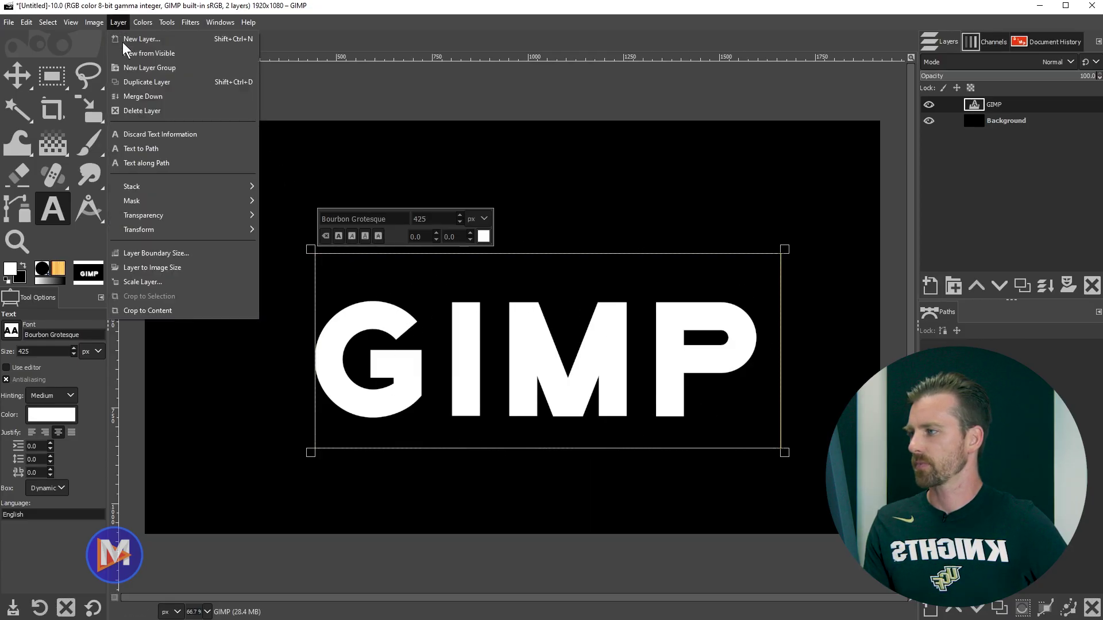
{"action": "left_click", "coordinate": [159, 313]}
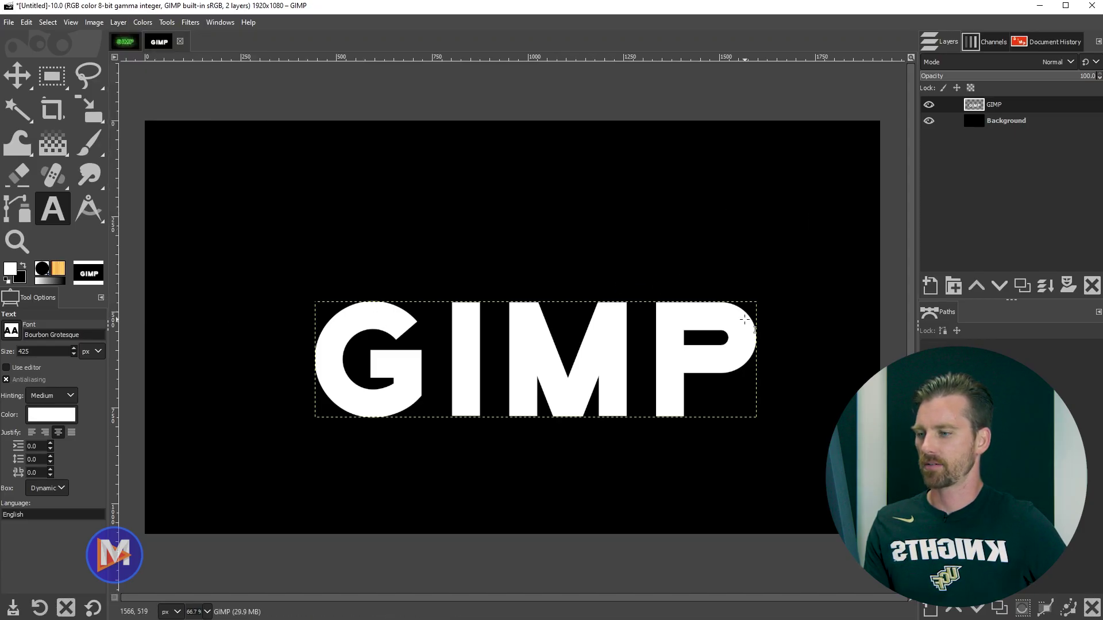
{"action": "key", "text": "q"}
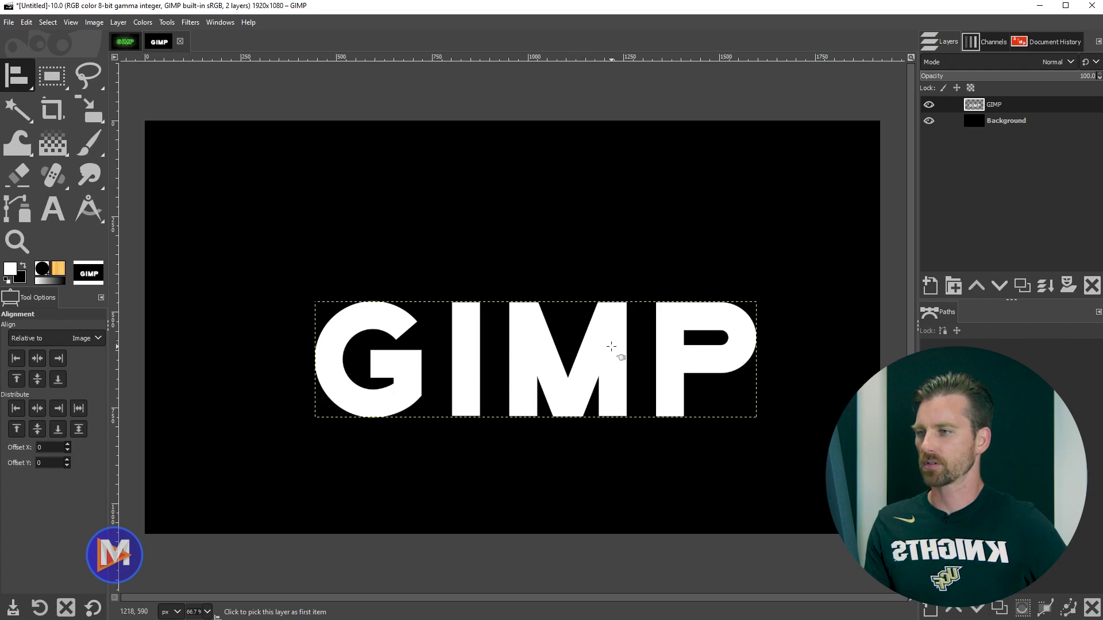
{"action": "left_click", "coordinate": [612, 346]}
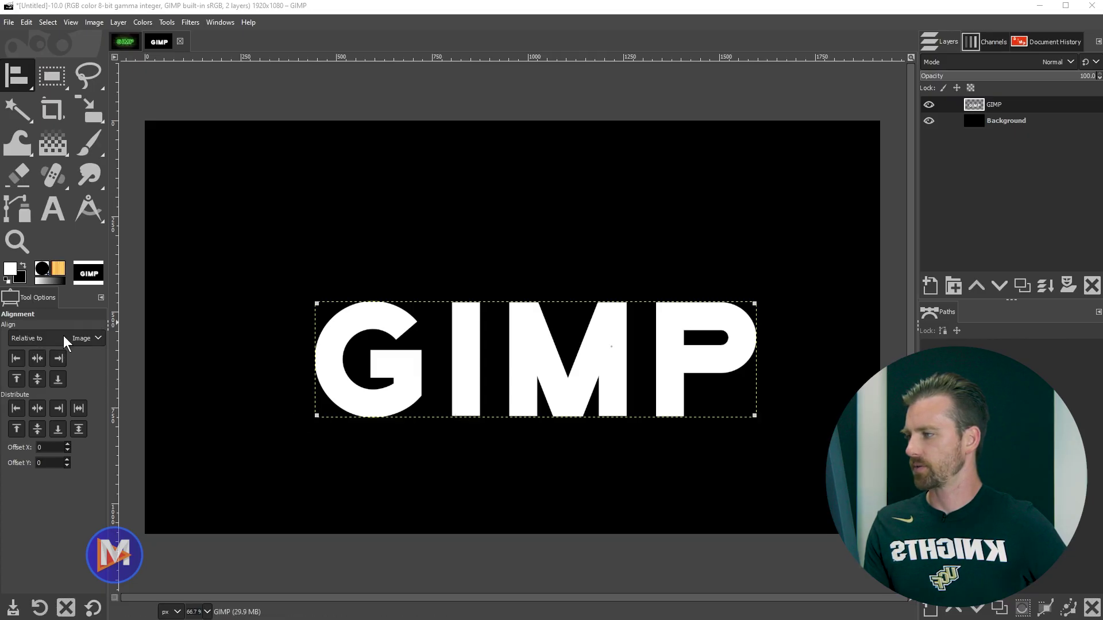
{"action": "left_click", "coordinate": [37, 358]}
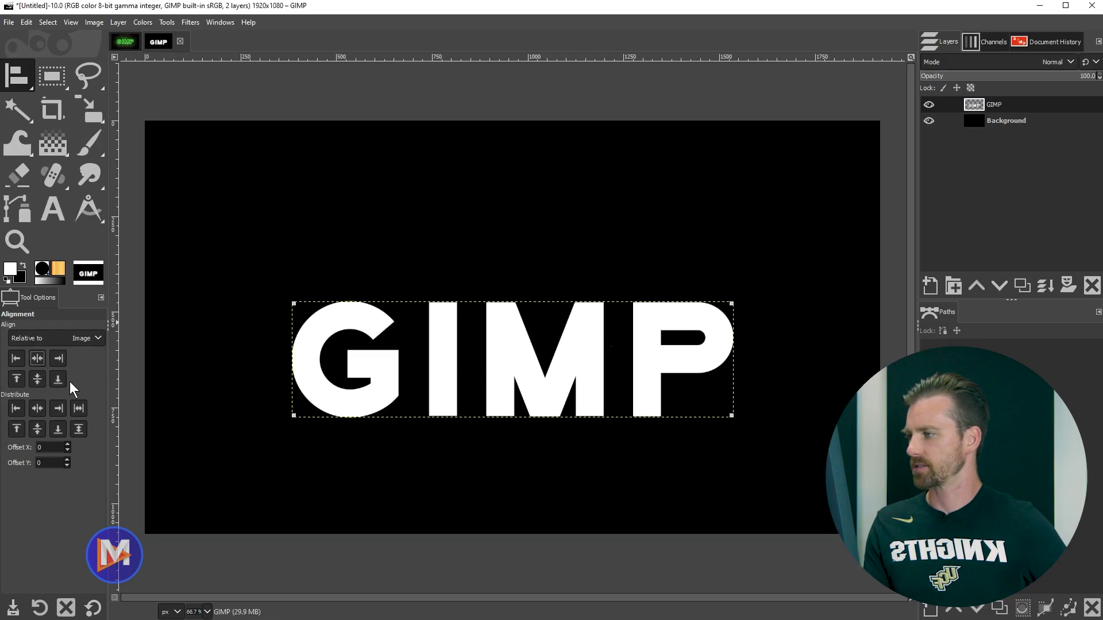
{"action": "left_click", "coordinate": [37, 380]}
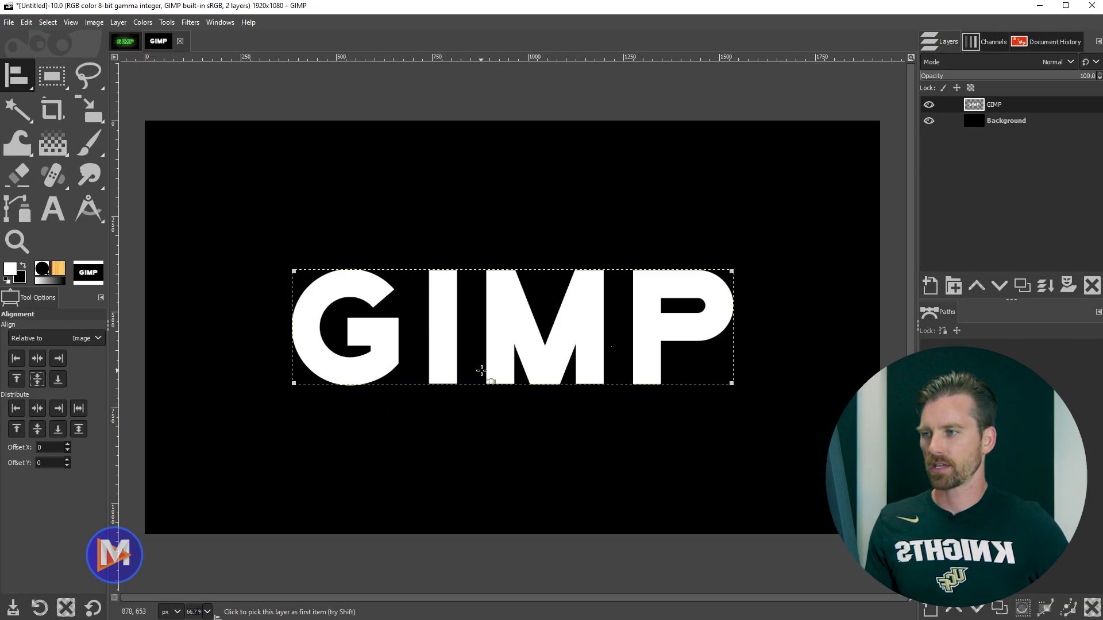
Add a new transparent layer named Stroke
{"action": "left_click", "coordinate": [932, 287]}
{"action": "type", "text": "s"}
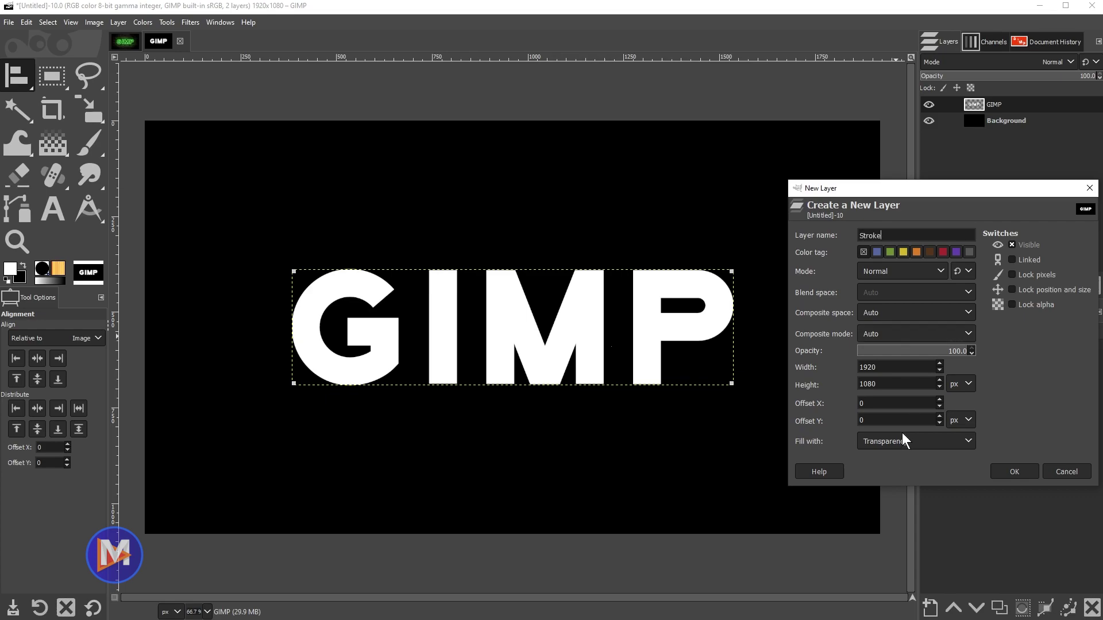
{"action": "left_click", "coordinate": [1028, 474]}
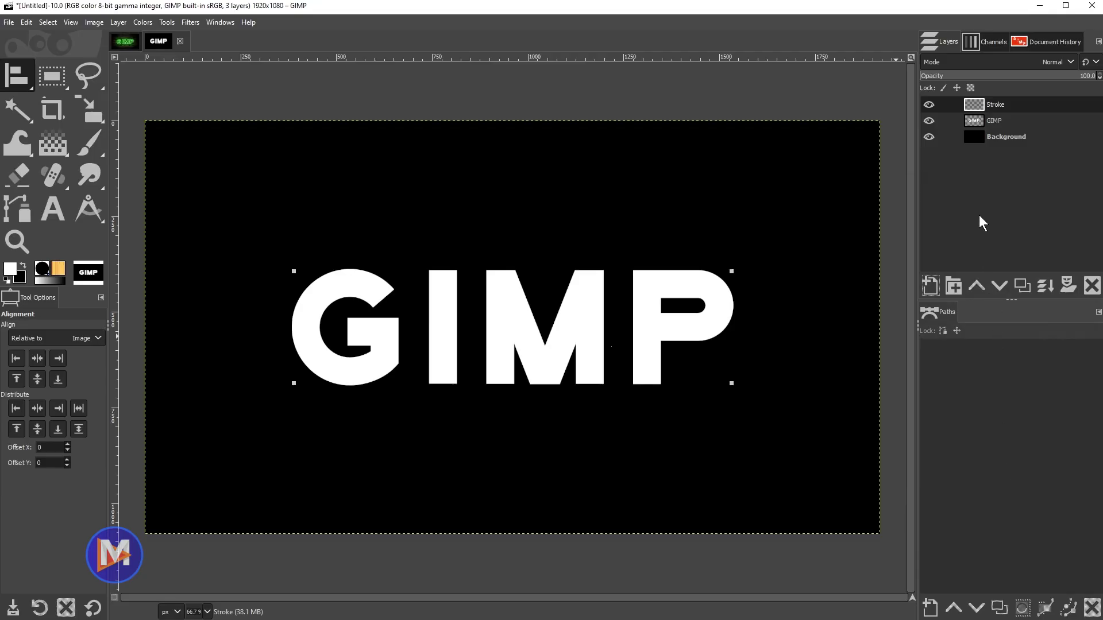
Load the GIMP letters' alpha as a selection and convert it to a path
{"action": "left_click", "coordinate": [980, 127], "text": "alt"}
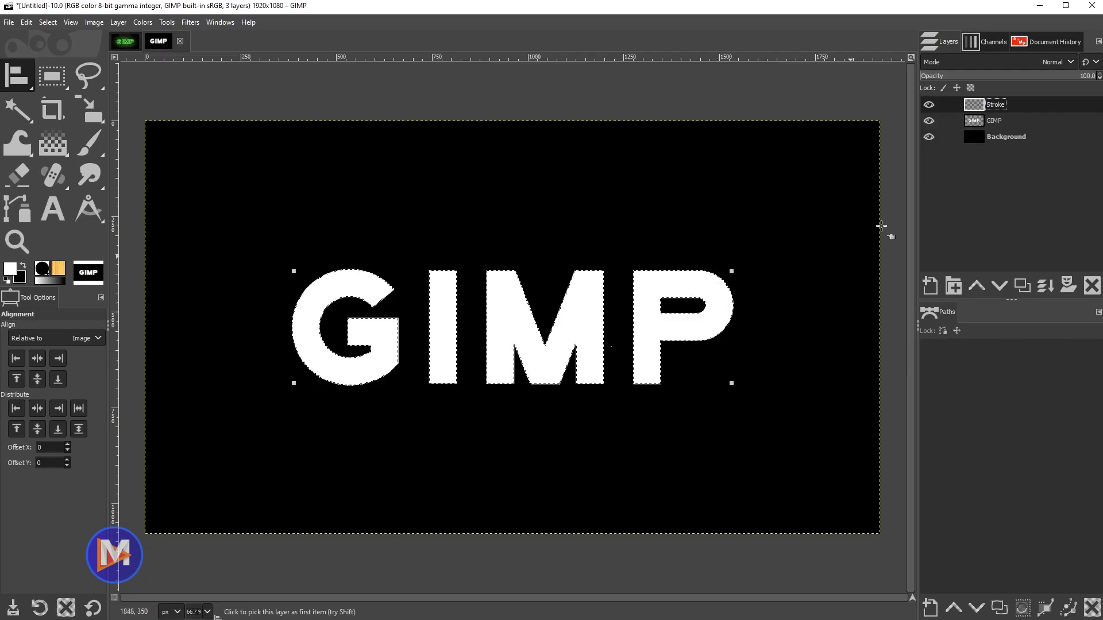
{"action": "left_click", "coordinate": [978, 125]}
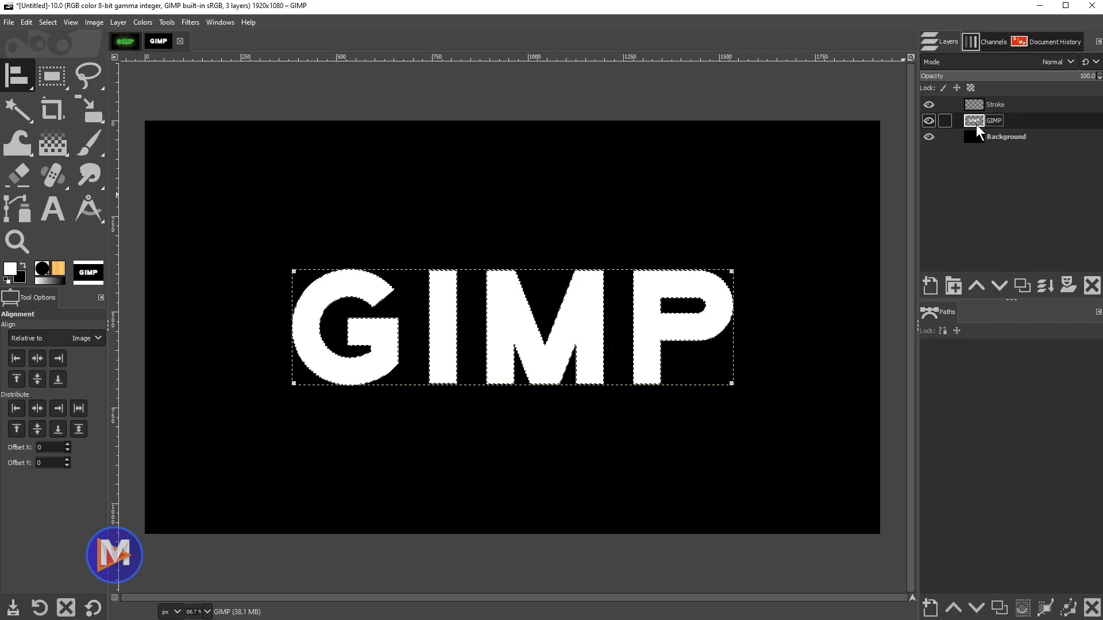
{"action": "left_click", "coordinate": [120, 23]}
{"action": "mouse_move", "coordinate": [143, 162]}
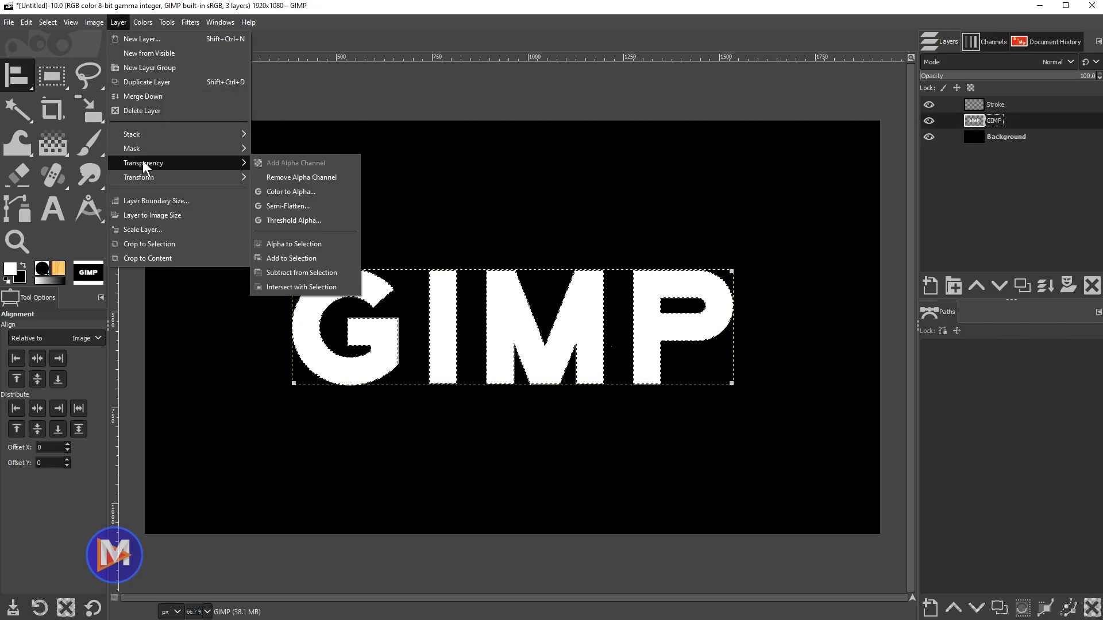
{"action": "left_click", "coordinate": [305, 245]}
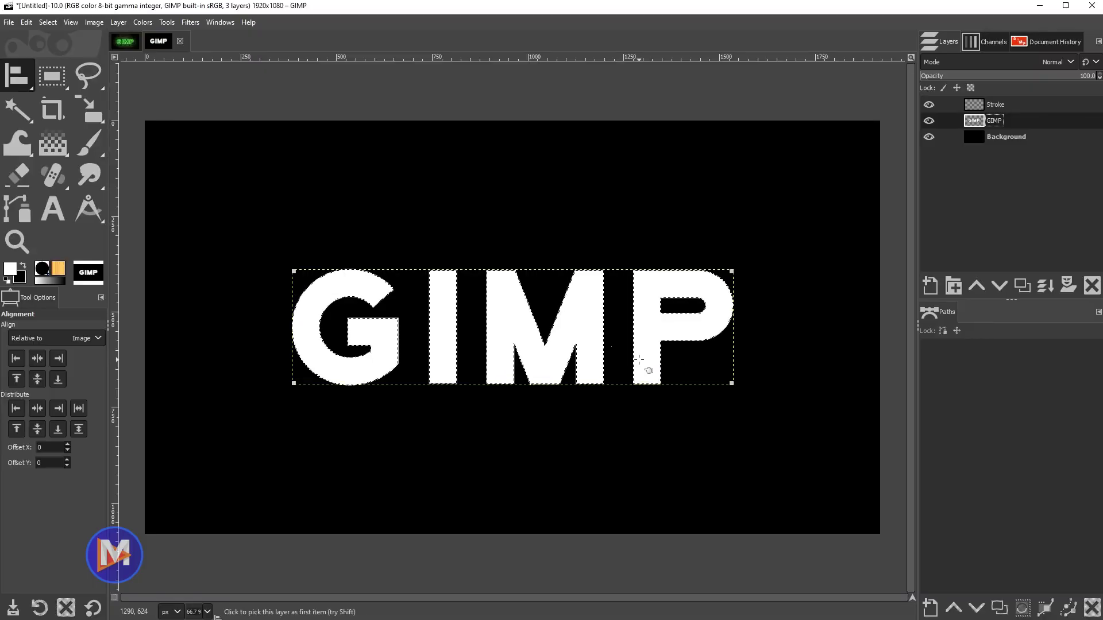
{"action": "left_click", "coordinate": [980, 104]}
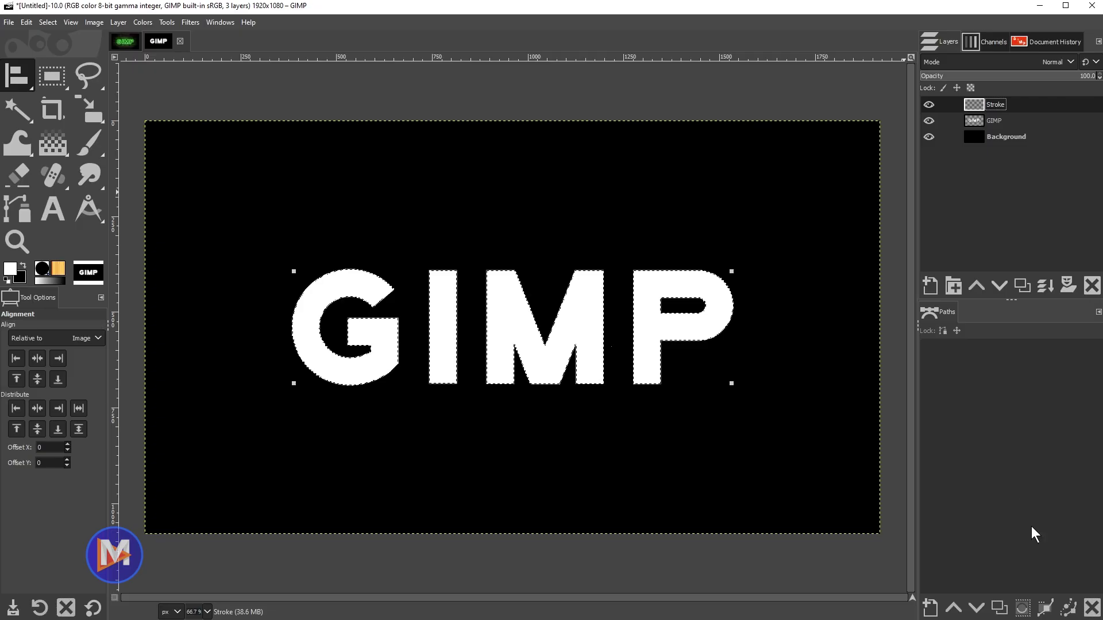
{"action": "left_click", "coordinate": [1046, 608]}
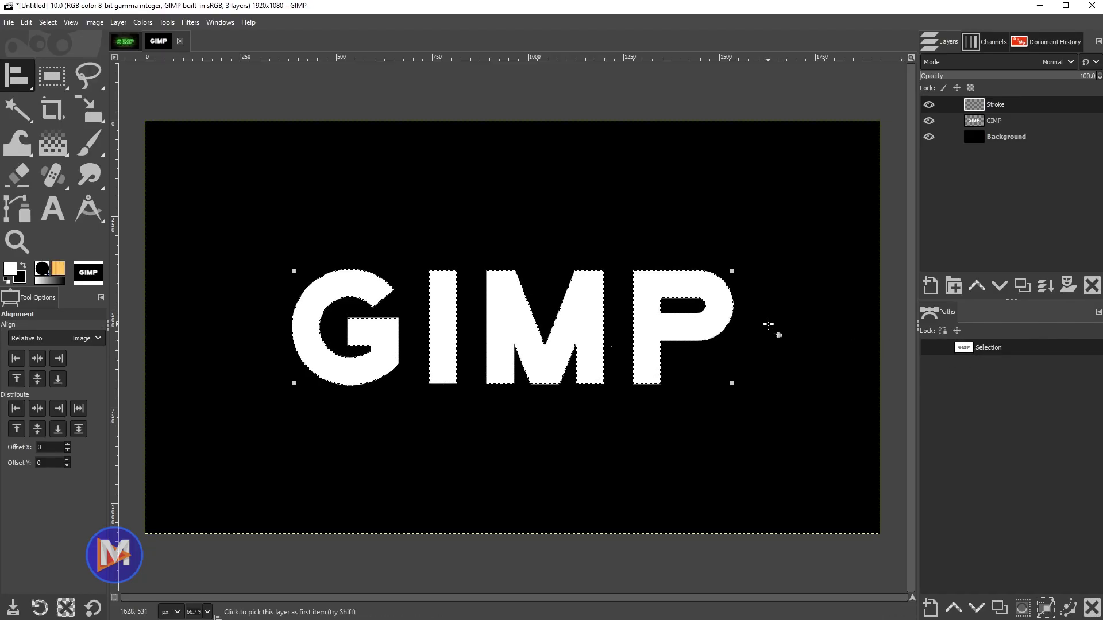
Clear the selection around the GIMP letters
{"action": "key", "text": "ctrl+shift+a"}
{"action": "left_click", "coordinate": [49, 22]}
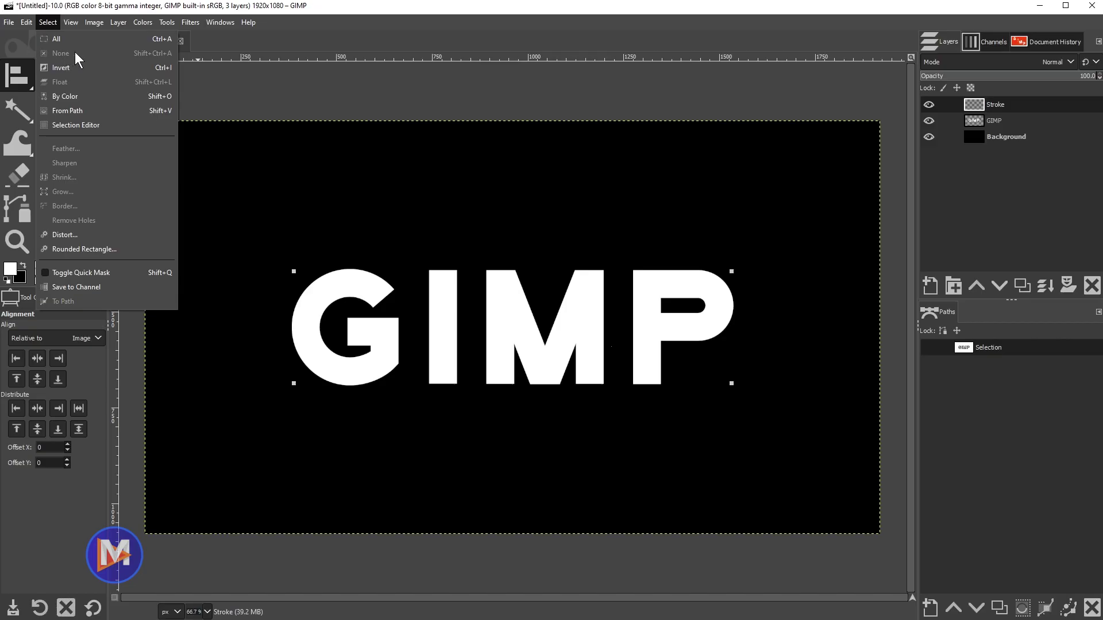
{"action": "left_click", "coordinate": [249, 23]}
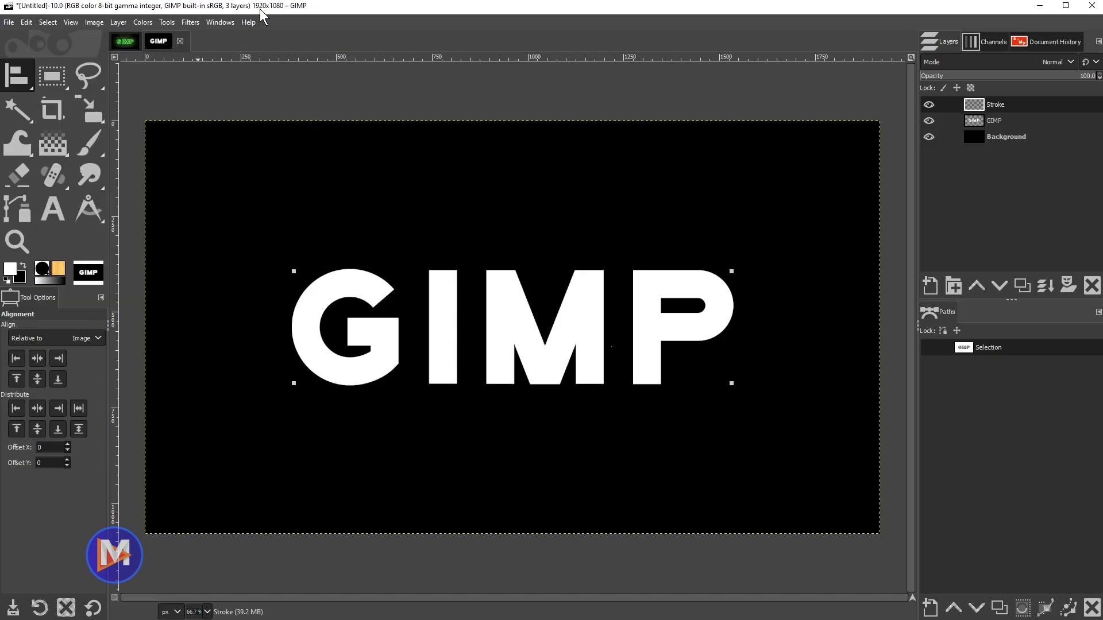
Show the Selection path, rename it 'GIMP Path', duplicate it and hide the original
{"action": "left_click", "coordinate": [929, 347]}
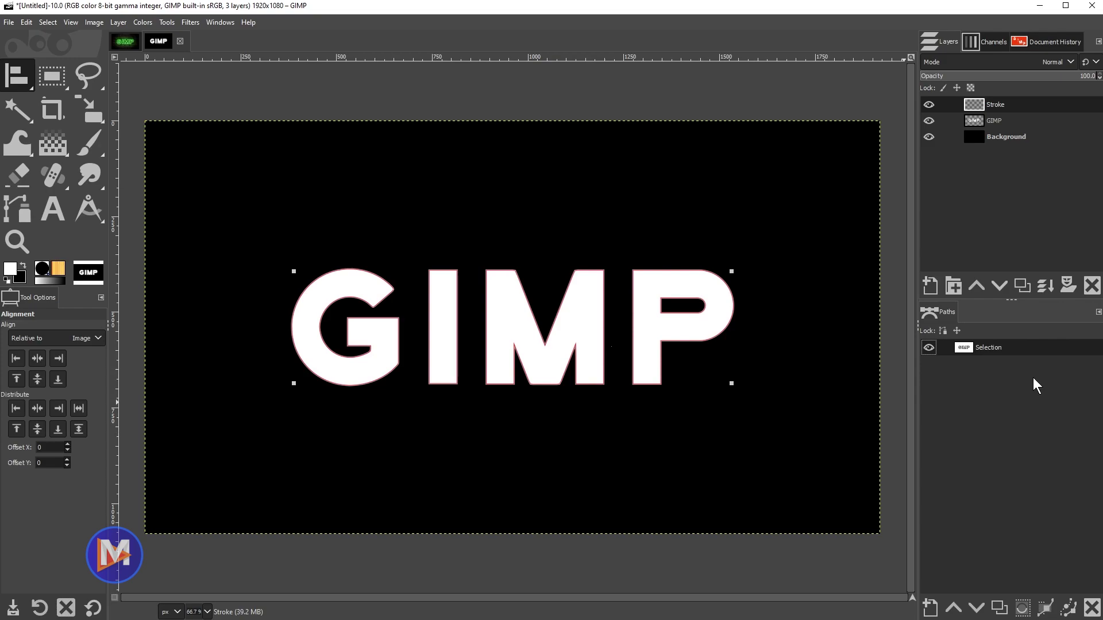
{"action": "double_click", "coordinate": [986, 348]}
{"action": "type", "text": "GIMP Path"}
{"action": "key", "text": "Return"}
{"action": "left_click", "coordinate": [1000, 610]}
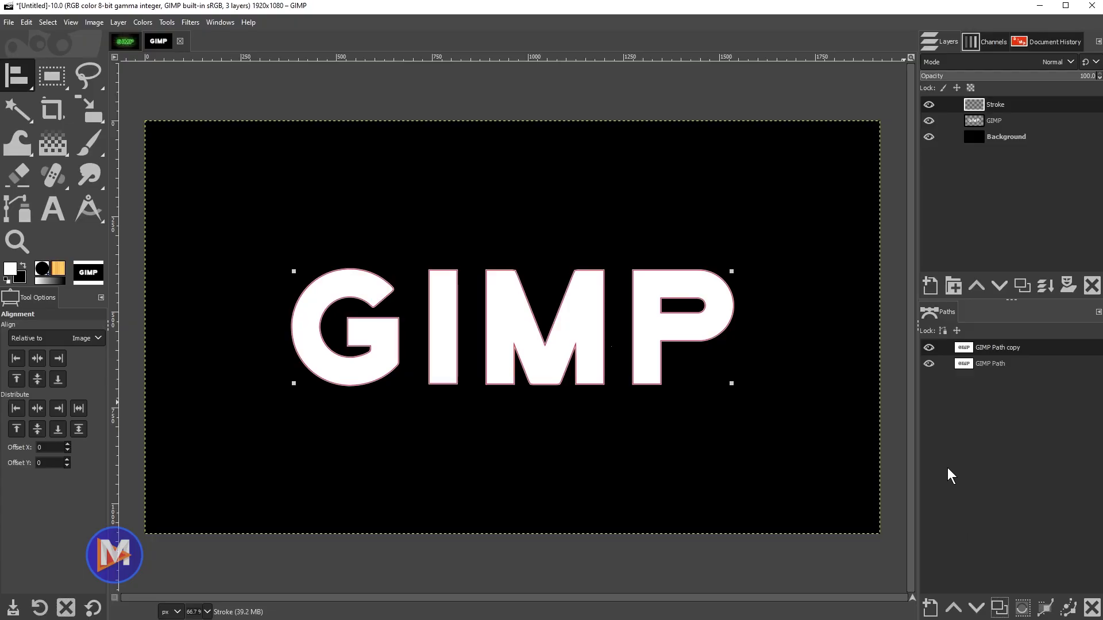
{"action": "left_click", "coordinate": [928, 364]}
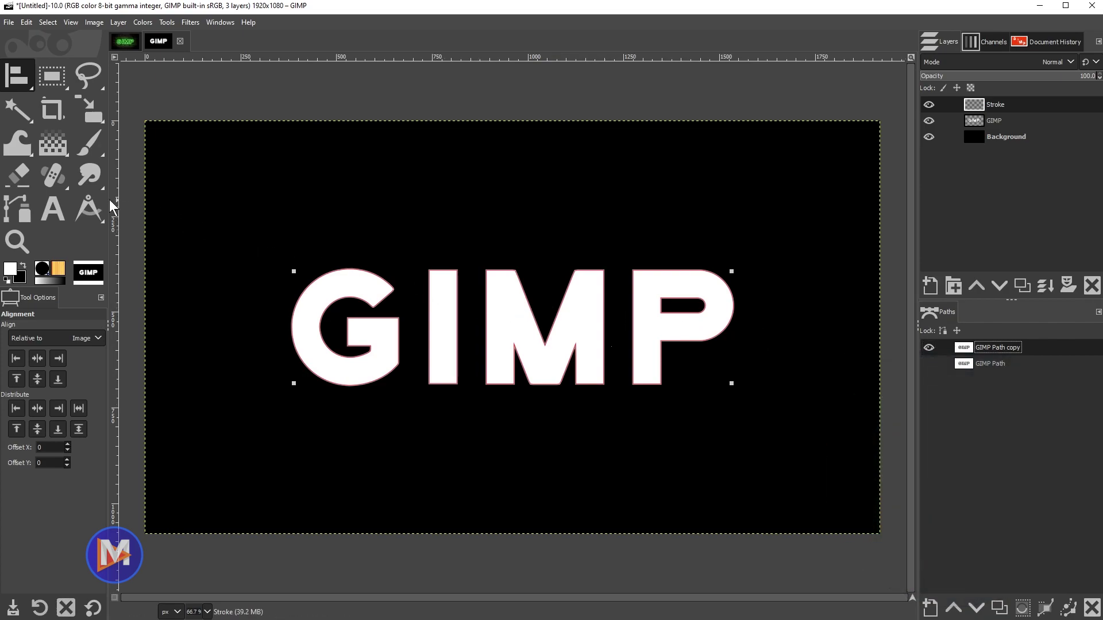
Make GIMP Path copy editable and add an anchor on the G's inner top edge
{"action": "left_click", "coordinate": [18, 206]}
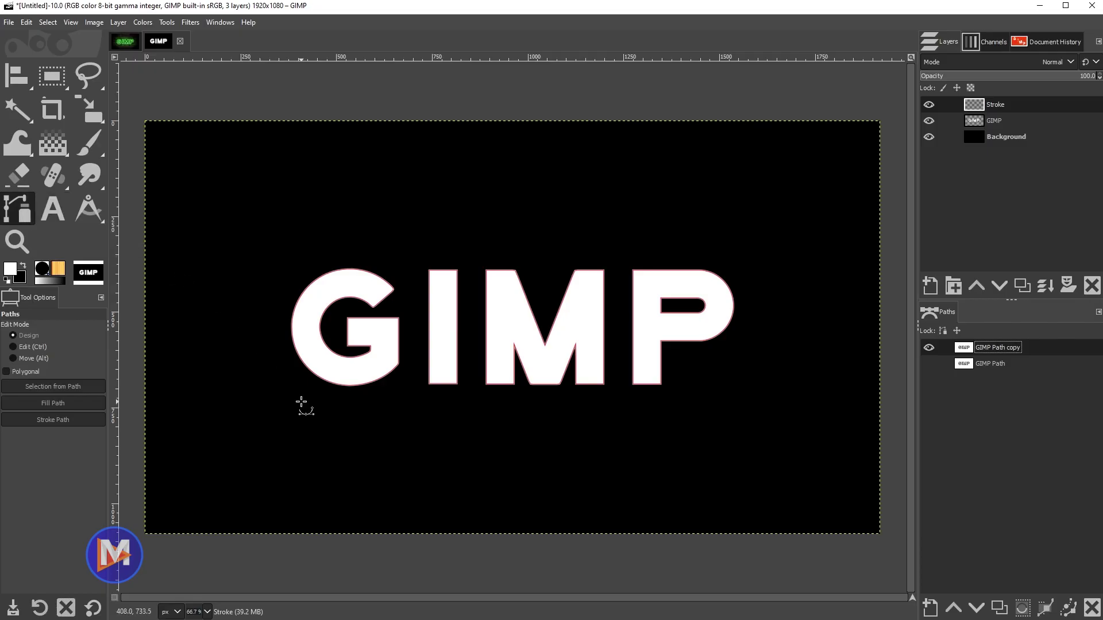
{"action": "left_click", "coordinate": [335, 302]}
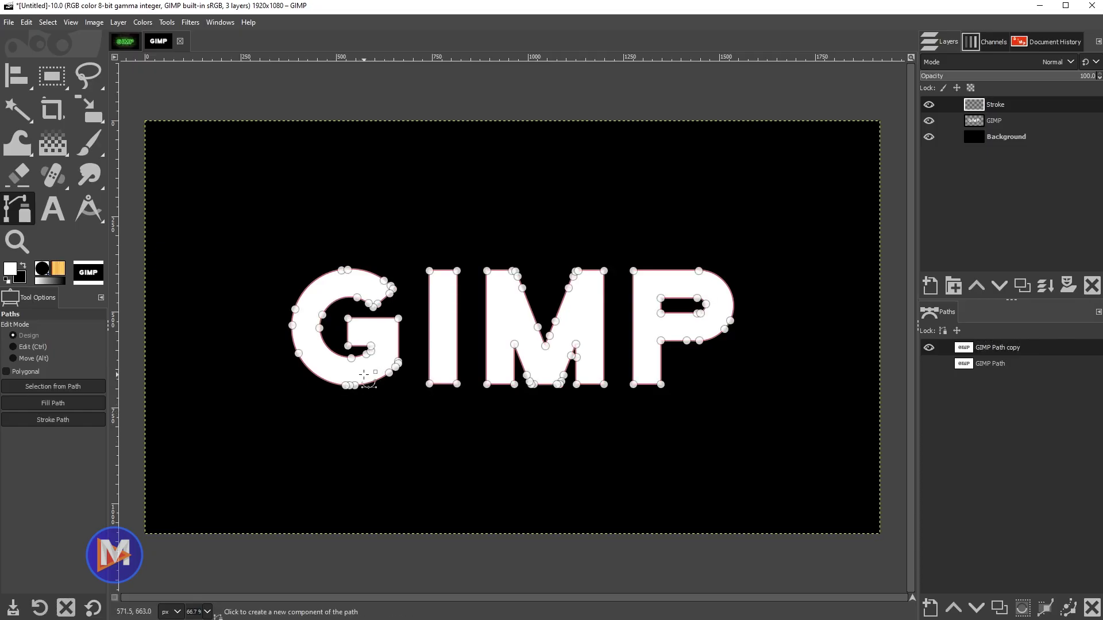
{"action": "scroll", "coordinate": [356, 335], "scroll_direction": "up", "scroll_amount": 2, "text": "ctrl"}
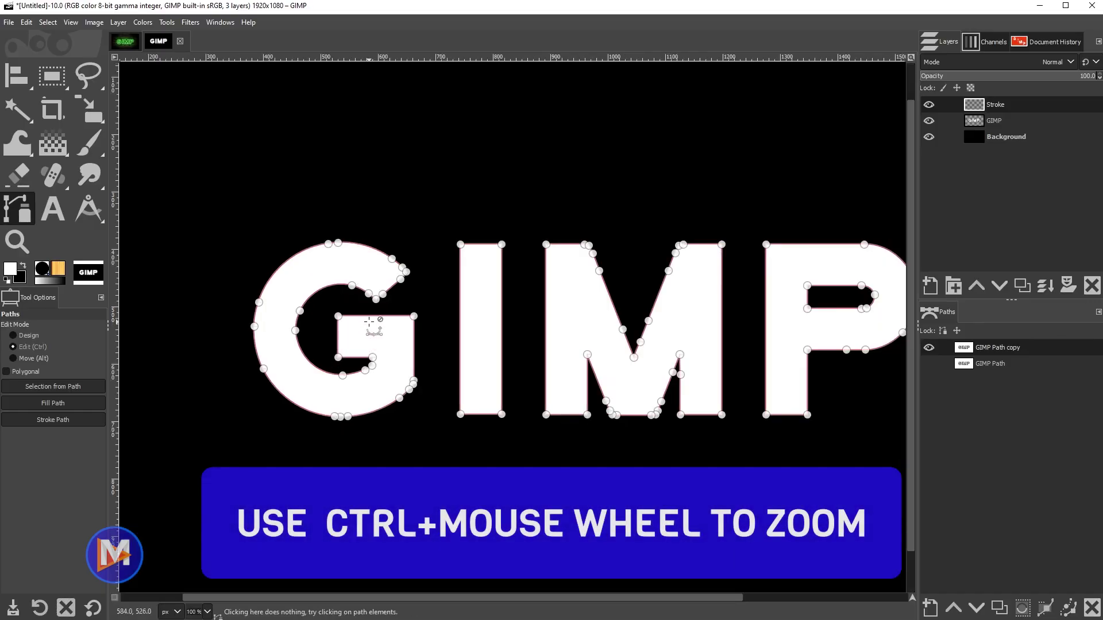
{"action": "scroll", "coordinate": [353, 319], "scroll_direction": "up", "scroll_amount": 1, "text": "ctrl"}
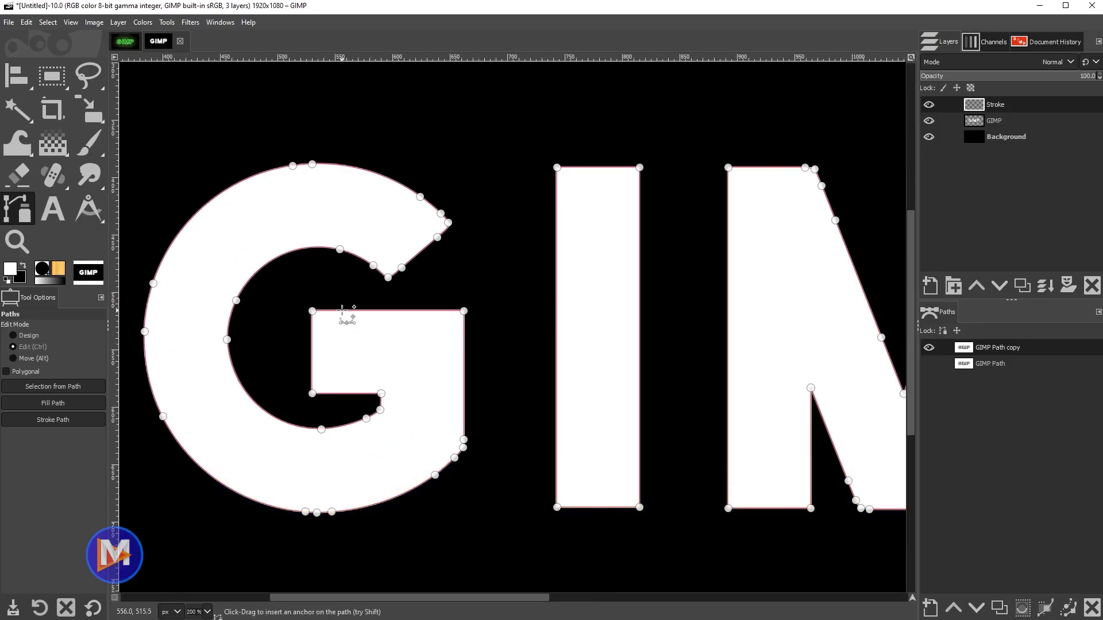
{"action": "left_click", "coordinate": [382, 311]}
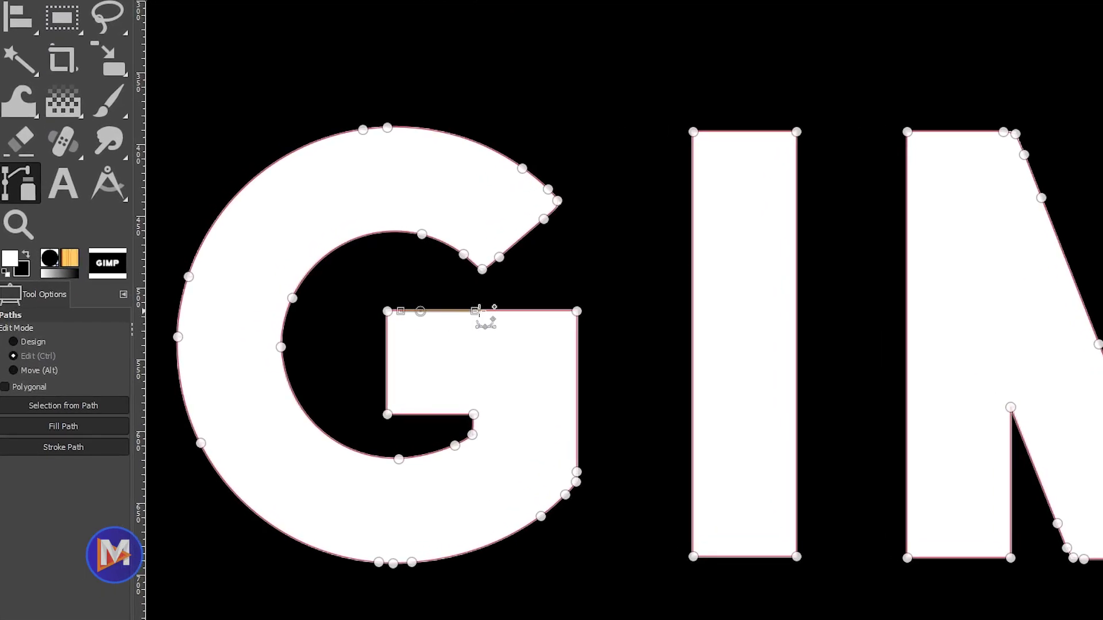
{"action": "left_click", "coordinate": [479, 311], "text": "ctrl"}
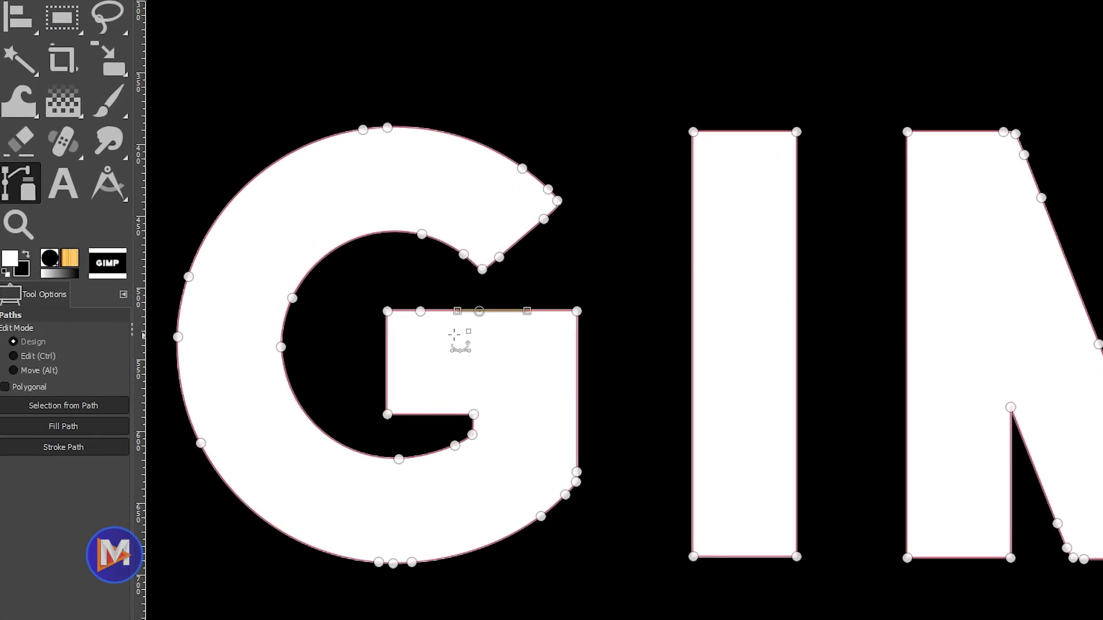
{"action": "key", "text": "ctrl"}
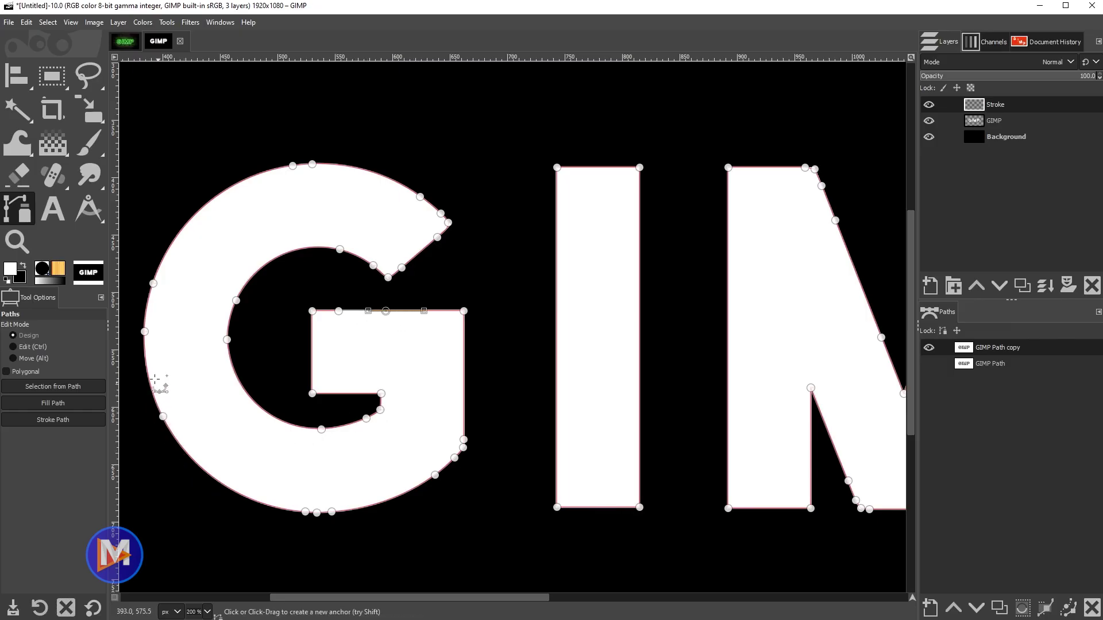
{"action": "left_click_drag", "start_coordinate": [153, 382], "coordinate": [236, 363]}
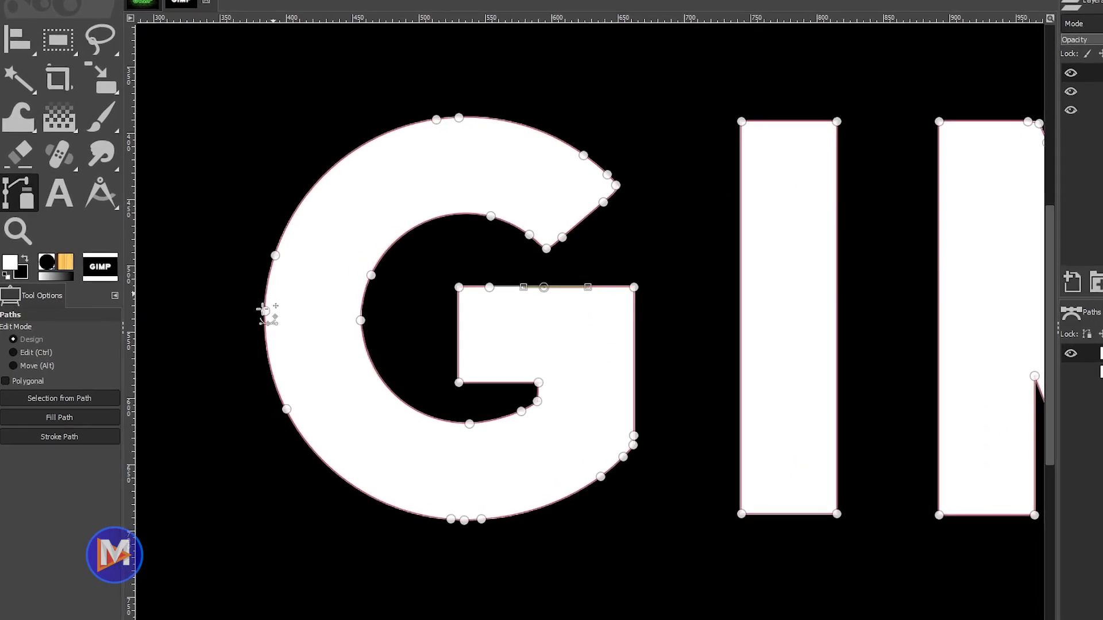
{"action": "key", "text": "ctrl"}
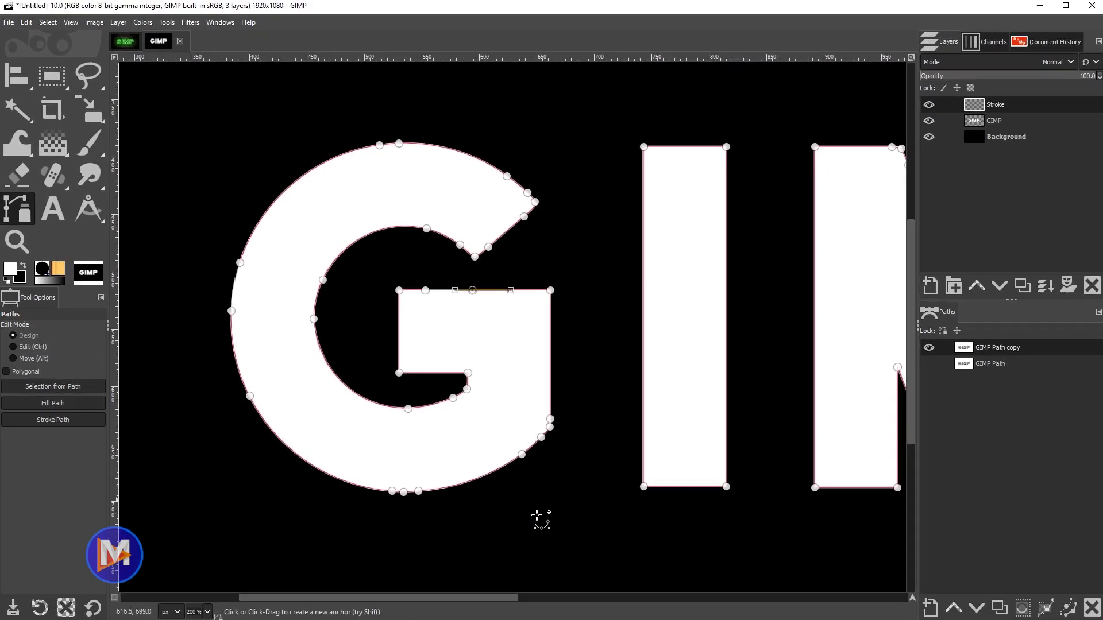
Insert two anchors each along the left and right edges of the letter I
{"action": "left_click_drag", "start_coordinate": [606, 477], "coordinate": [360, 473]}
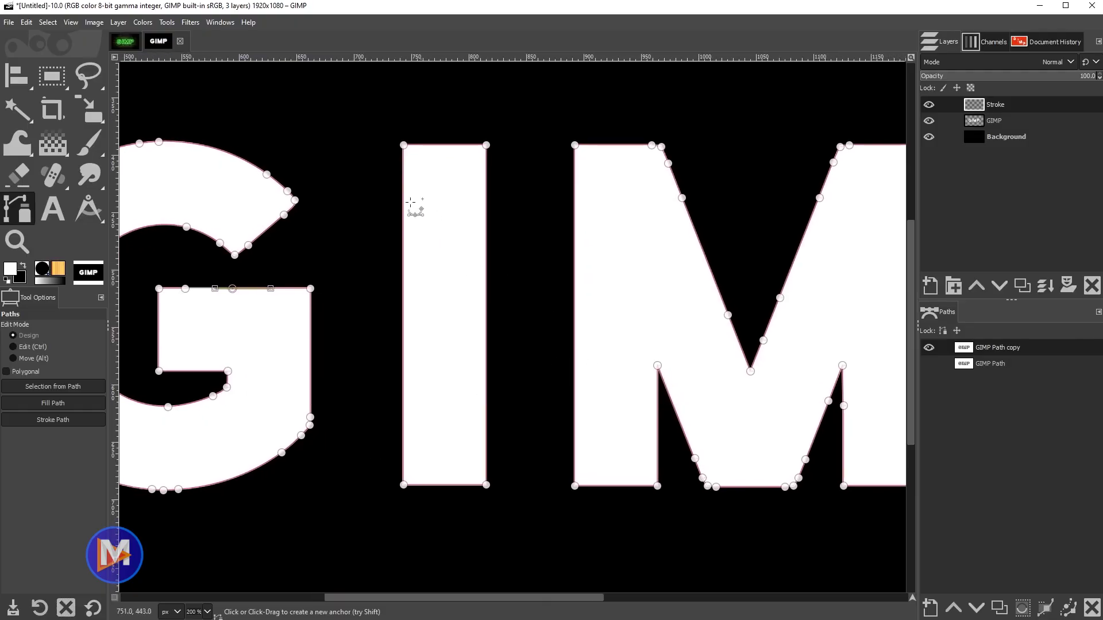
{"action": "key", "text": "ctrl"}
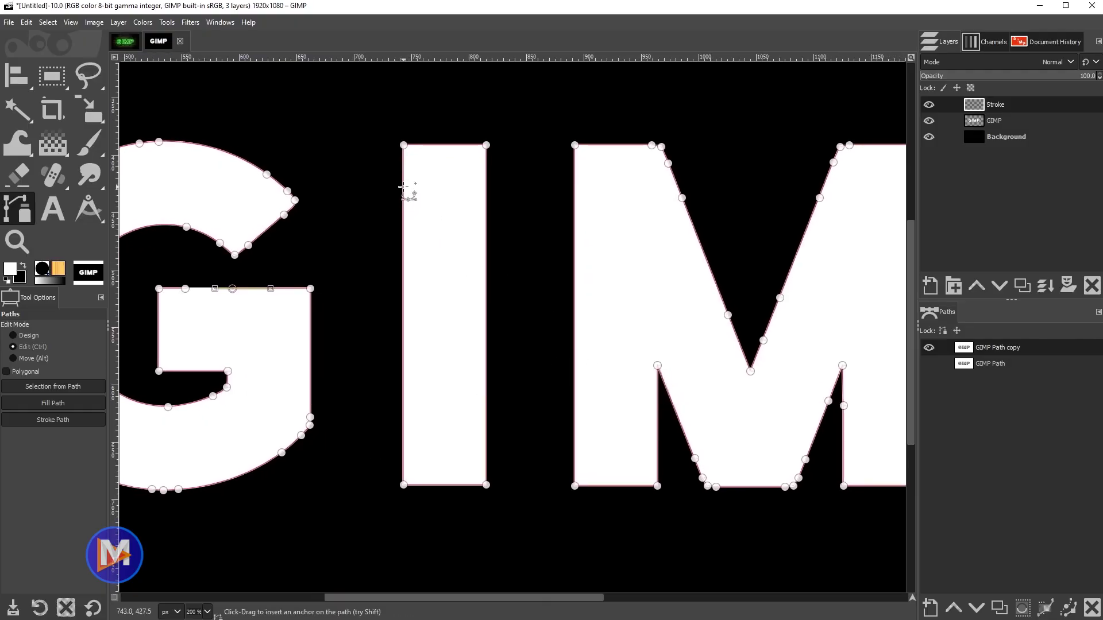
{"action": "left_click", "coordinate": [402, 185], "text": "ctrl"}
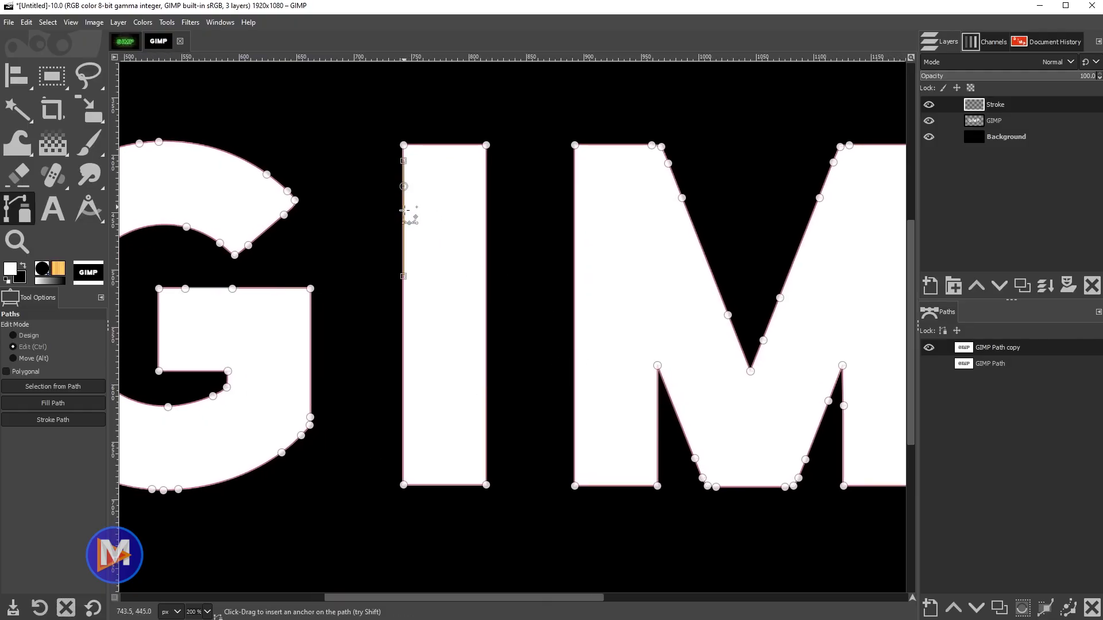
{"action": "left_click", "coordinate": [403, 258], "text": "ctrl"}
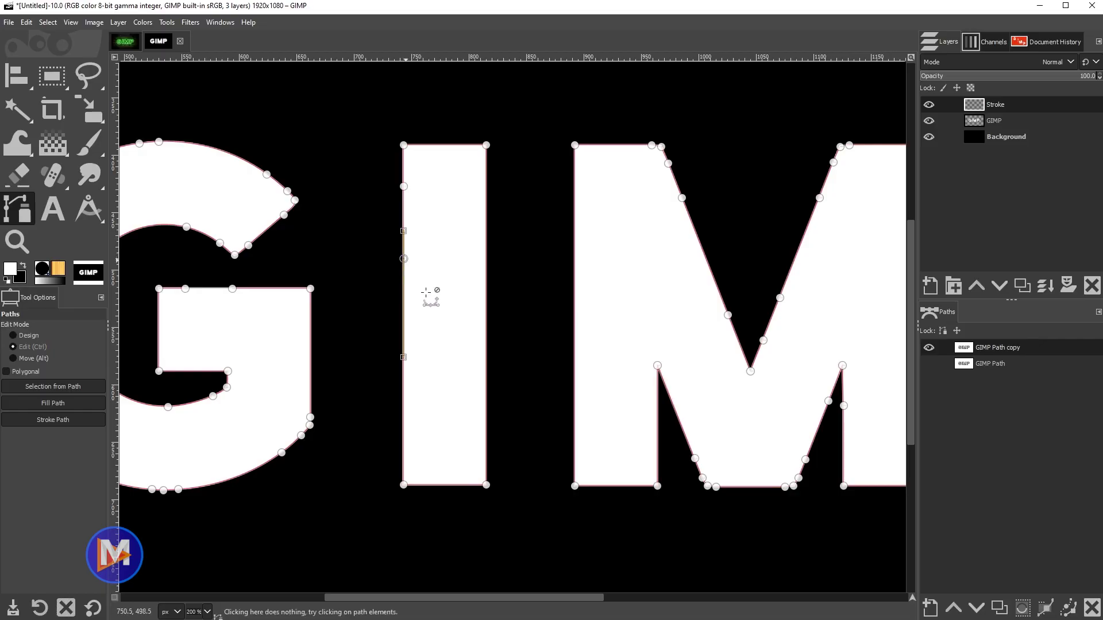
{"action": "left_click", "coordinate": [486, 351], "text": "ctrl"}
{"action": "left_click", "coordinate": [486, 433], "text": "ctrl"}
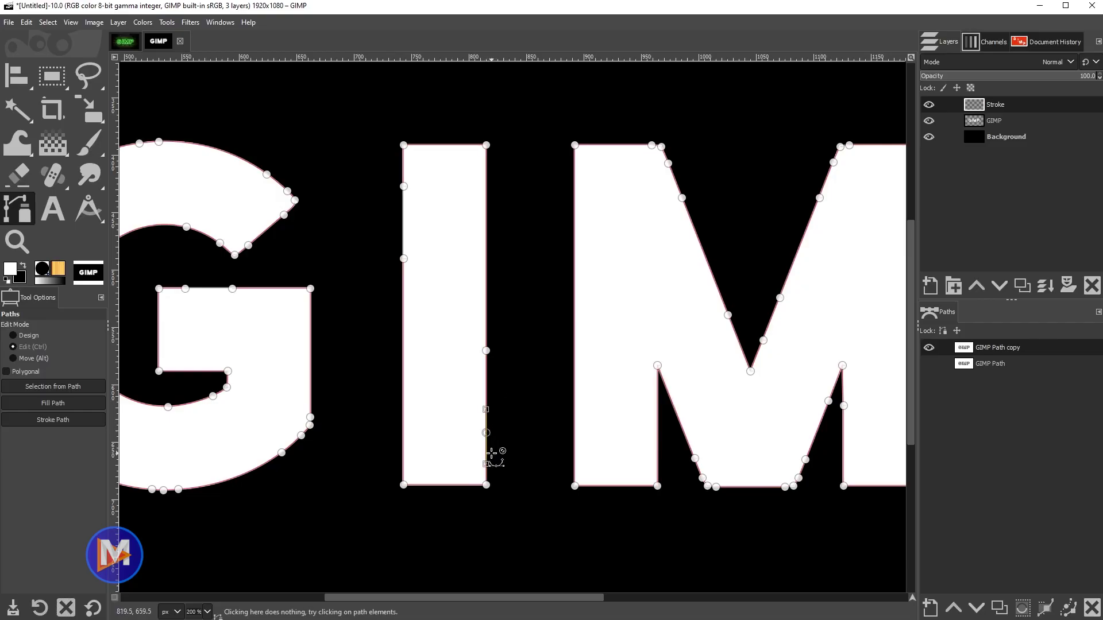
{"action": "key", "text": "ctrl+z"}
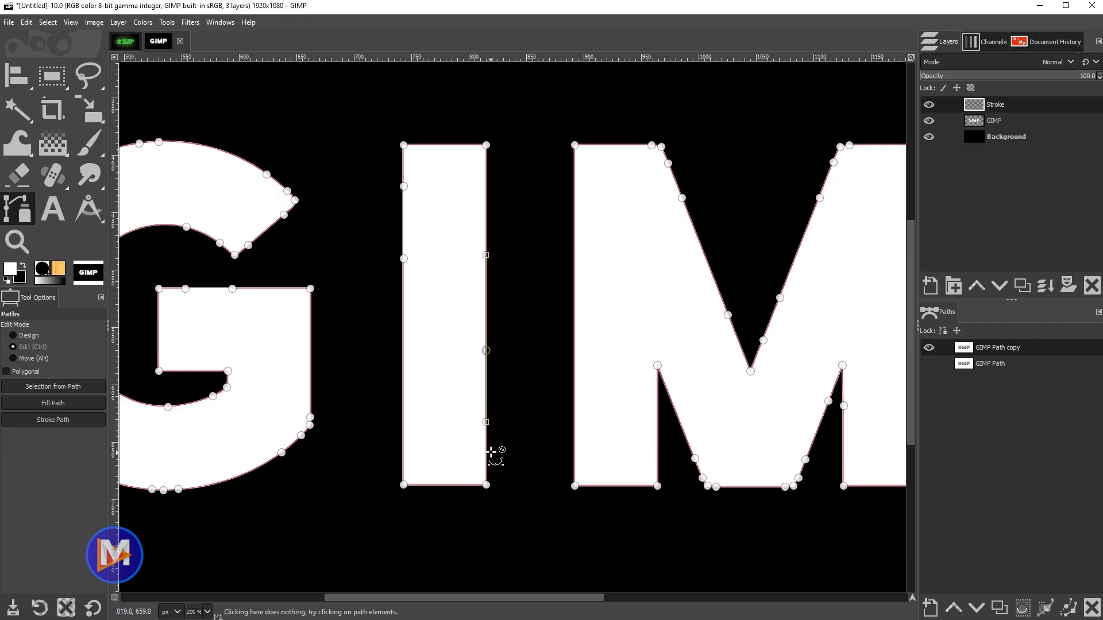
{"action": "left_click", "coordinate": [486, 413], "text": "ctrl"}
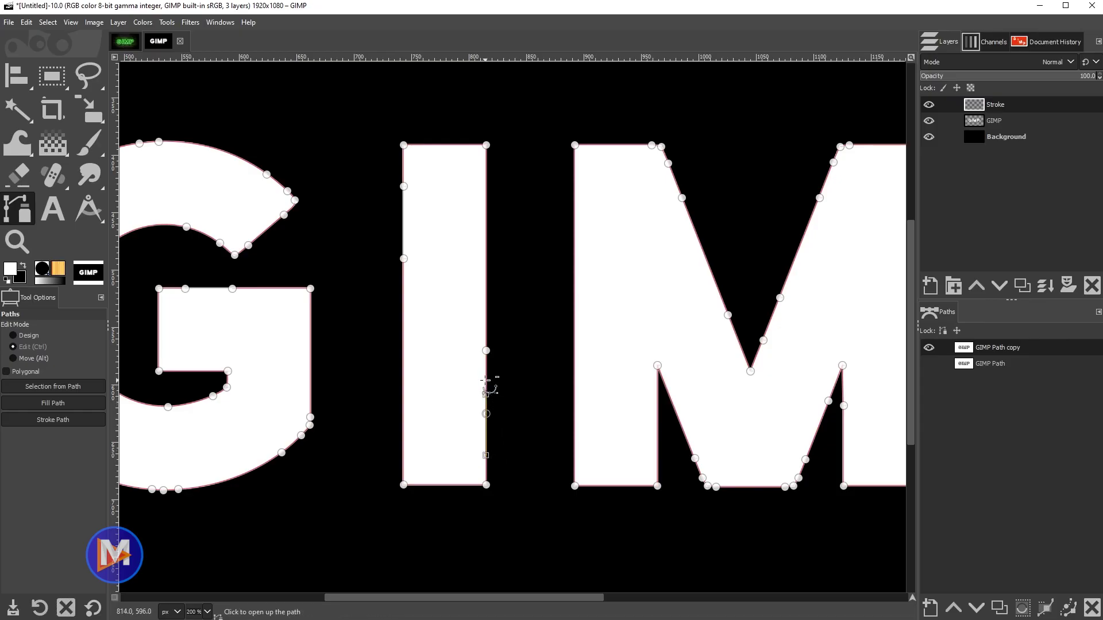
{"action": "key", "text": "space"}
{"action": "key", "text": "space"}
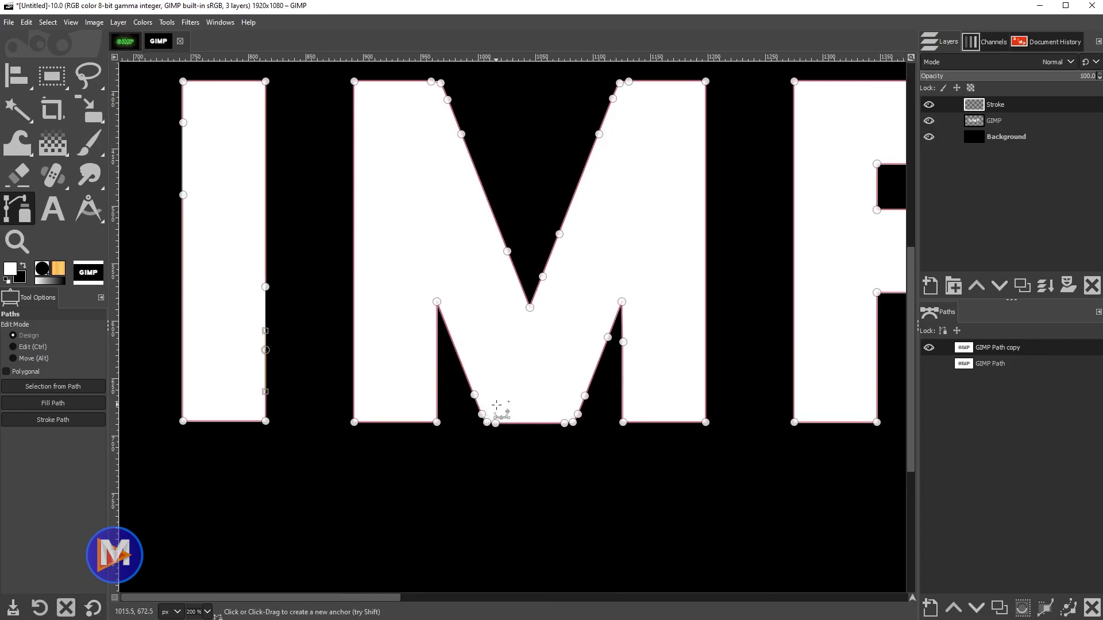
Add two anchors along the right edge of the M
{"action": "scroll", "coordinate": [498, 406], "scroll_direction": "up", "scroll_amount": 3, "text": "ctrl"}
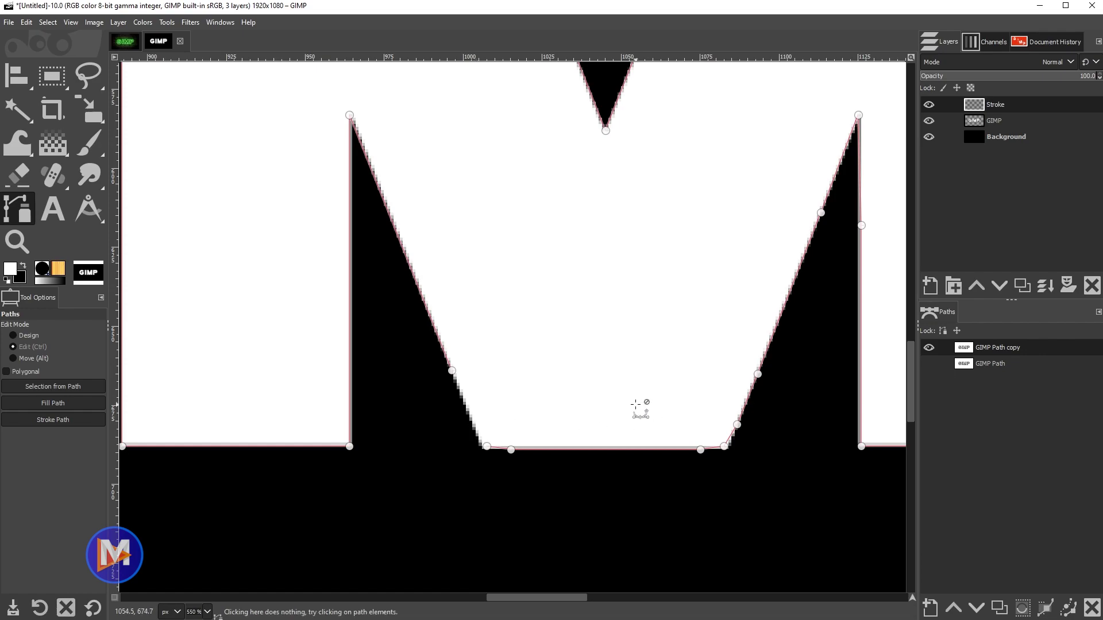
{"action": "scroll", "coordinate": [731, 352], "scroll_direction": "down", "scroll_amount": 3, "text": "ctrl"}
{"action": "scroll", "coordinate": [803, 278], "scroll_direction": "down", "scroll_amount": 2, "text": "ctrl"}
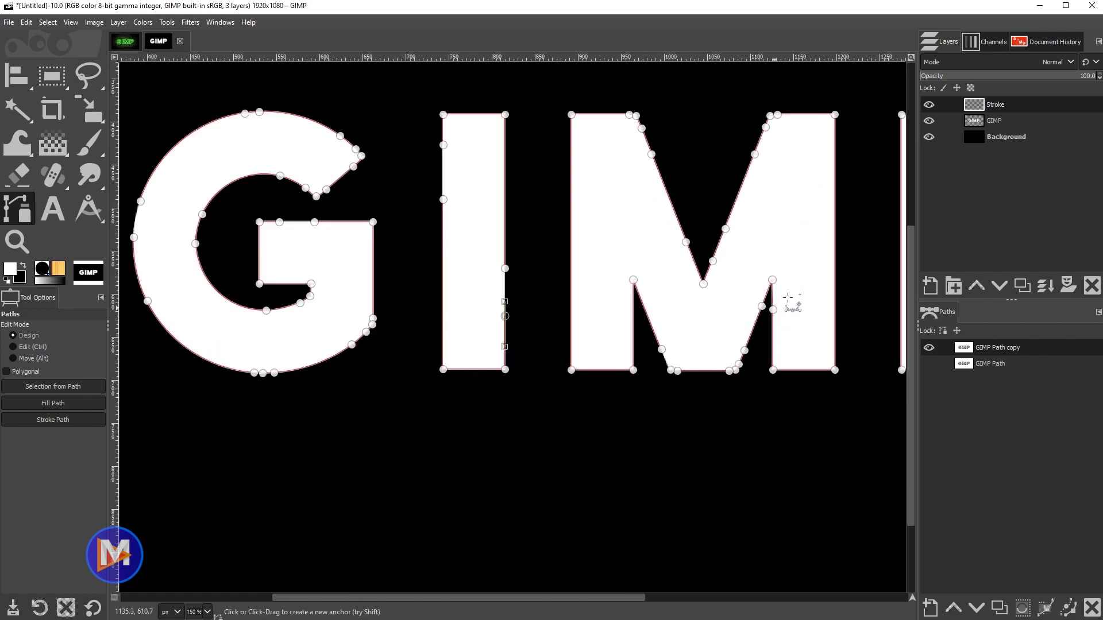
{"action": "scroll", "coordinate": [744, 266], "scroll_direction": "up", "scroll_amount": 1, "text": "ctrl"}
{"action": "scroll", "coordinate": [637, 287], "scroll_direction": "right", "scroll_amount": 3}
{"action": "scroll", "coordinate": [642, 235], "scroll_direction": "up", "scroll_amount": 2, "text": "ctrl"}
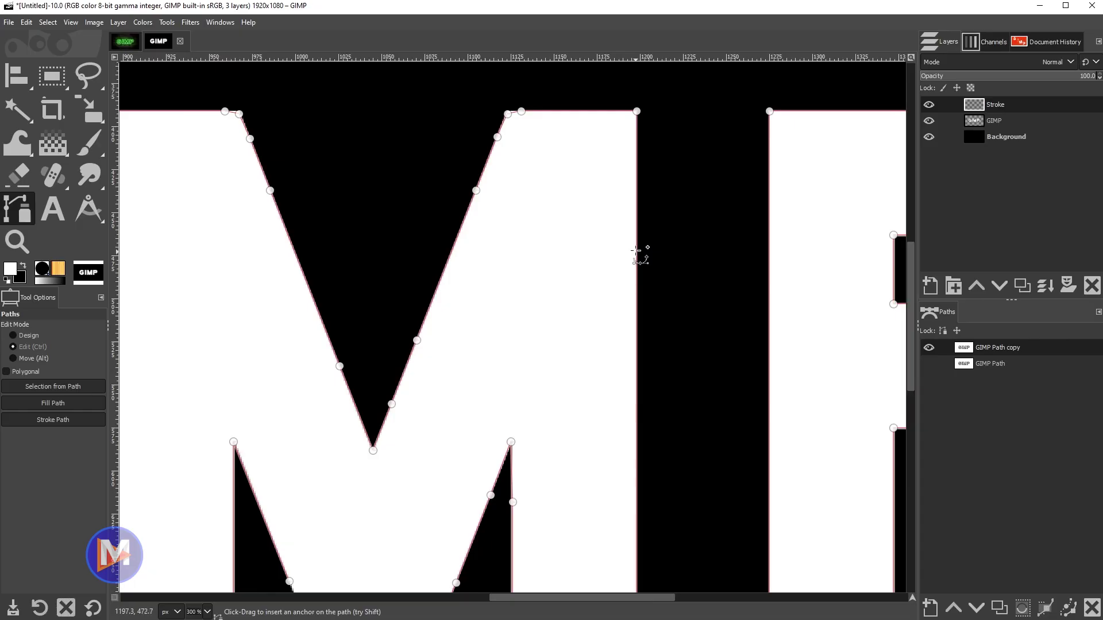
{"action": "left_click", "coordinate": [636, 171], "text": "ctrl"}
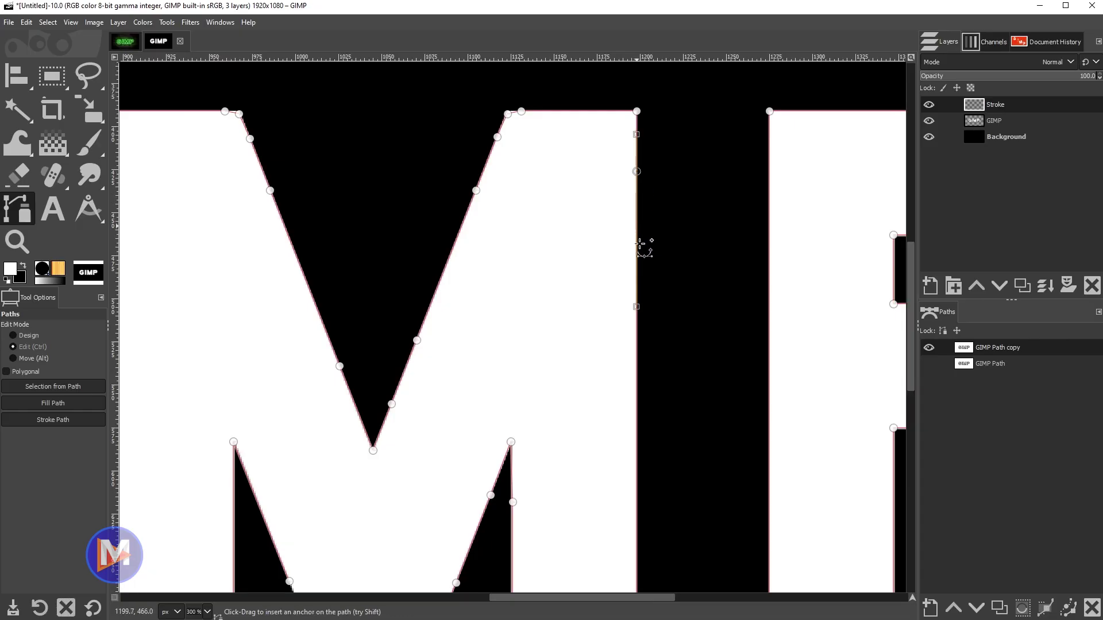
{"action": "left_click", "coordinate": [636, 282], "text": "ctrl"}
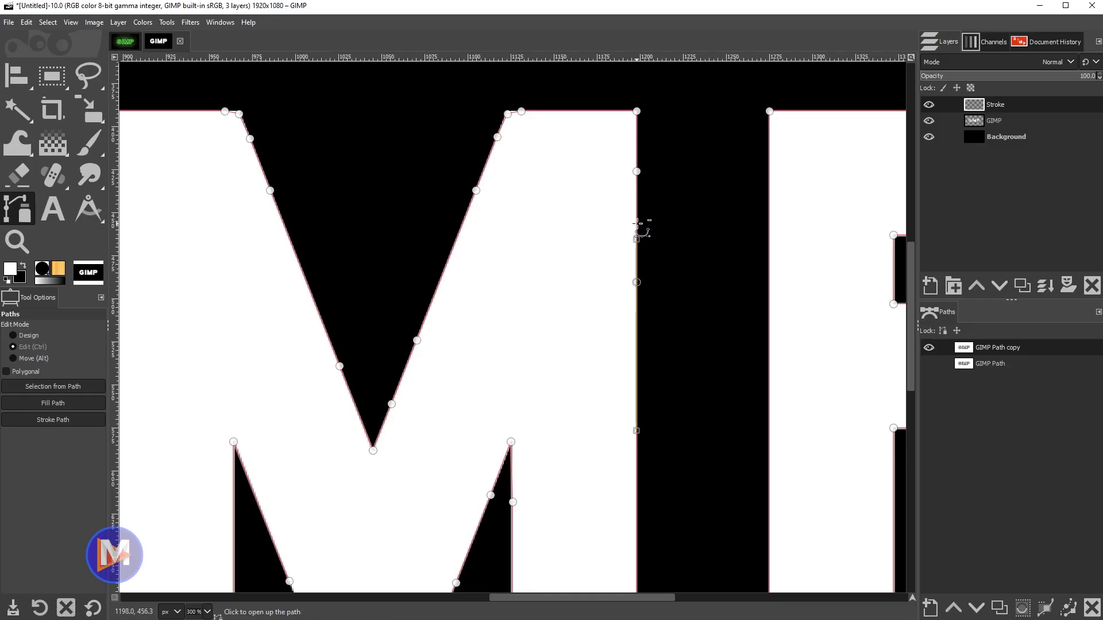
Add anchors on the P's inner bottom edge and upper-right curve, then fit the image in view
{"action": "scroll", "coordinate": [684, 301], "scroll_direction": "down", "scroll_amount": 4, "text": "ctrl"}
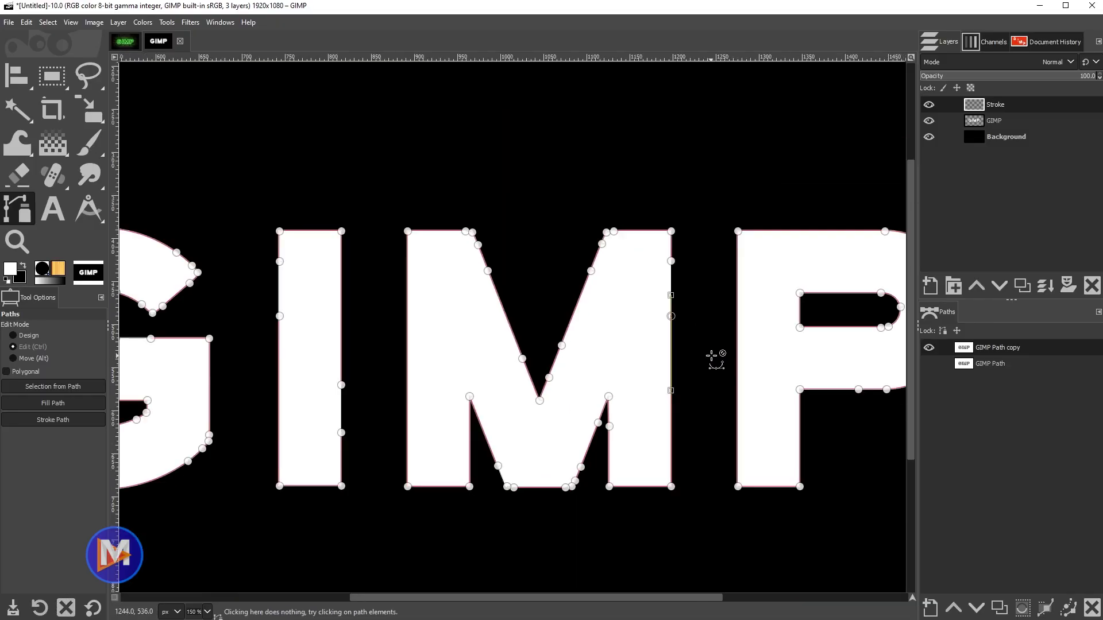
{"action": "scroll", "coordinate": [744, 377], "scroll_direction": "up", "scroll_amount": 4, "text": "ctrl"}
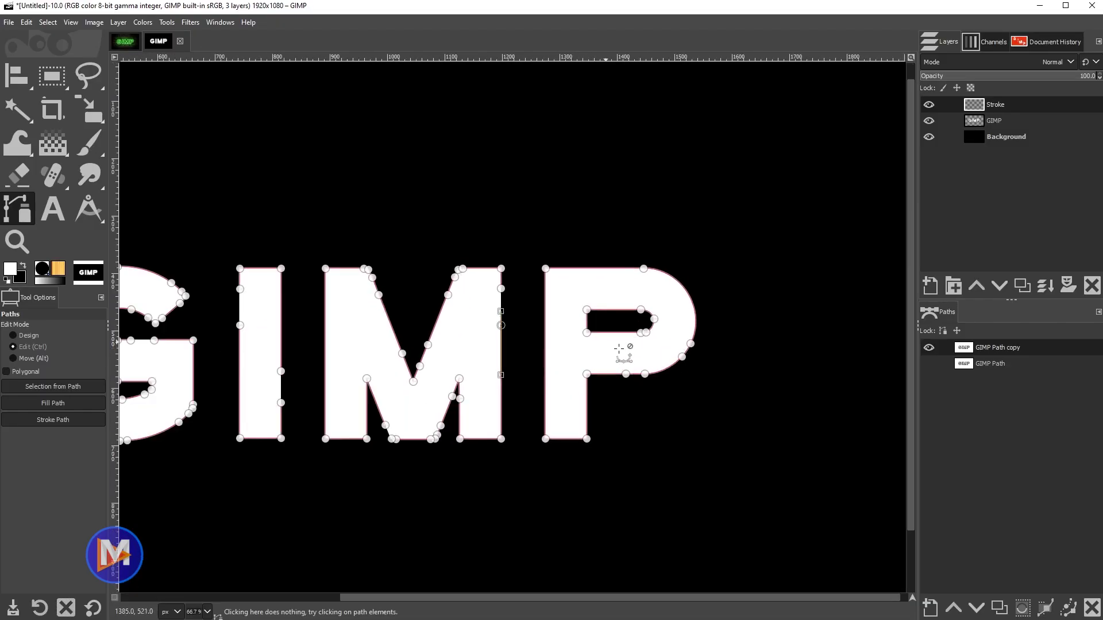
{"action": "key", "text": "ctrl"}
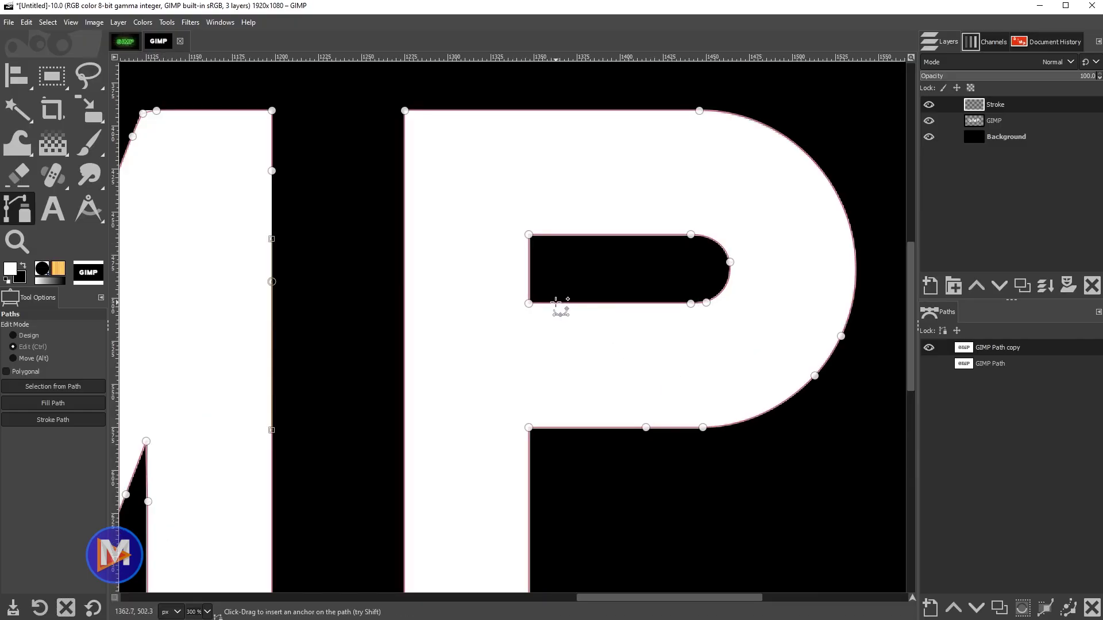
{"action": "left_click", "coordinate": [556, 303]}
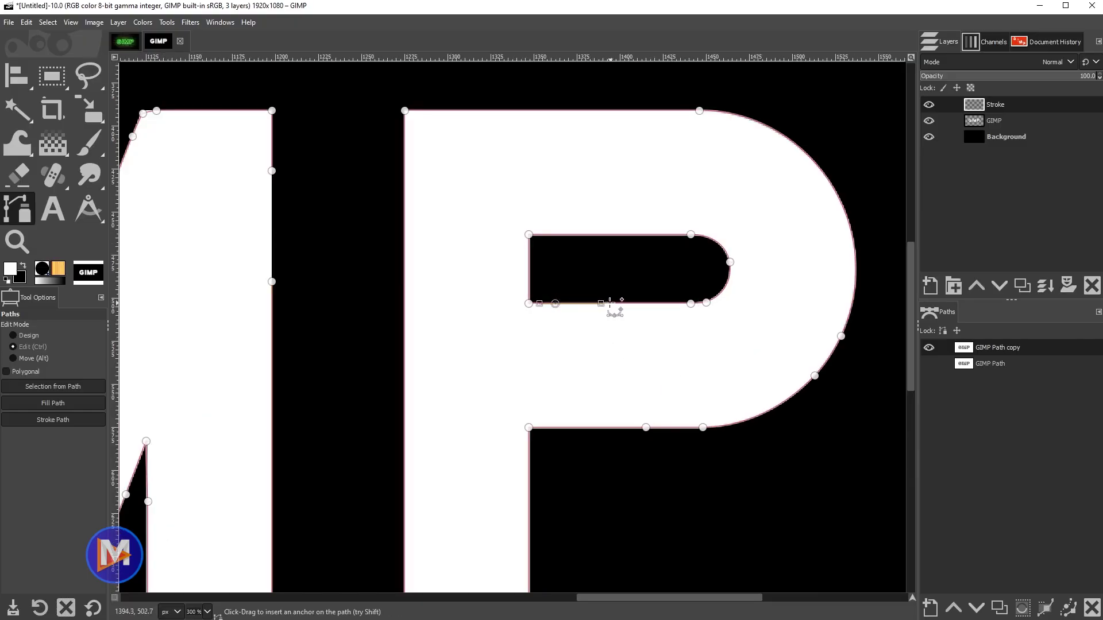
{"action": "left_click", "coordinate": [612, 303], "text": "ctrl"}
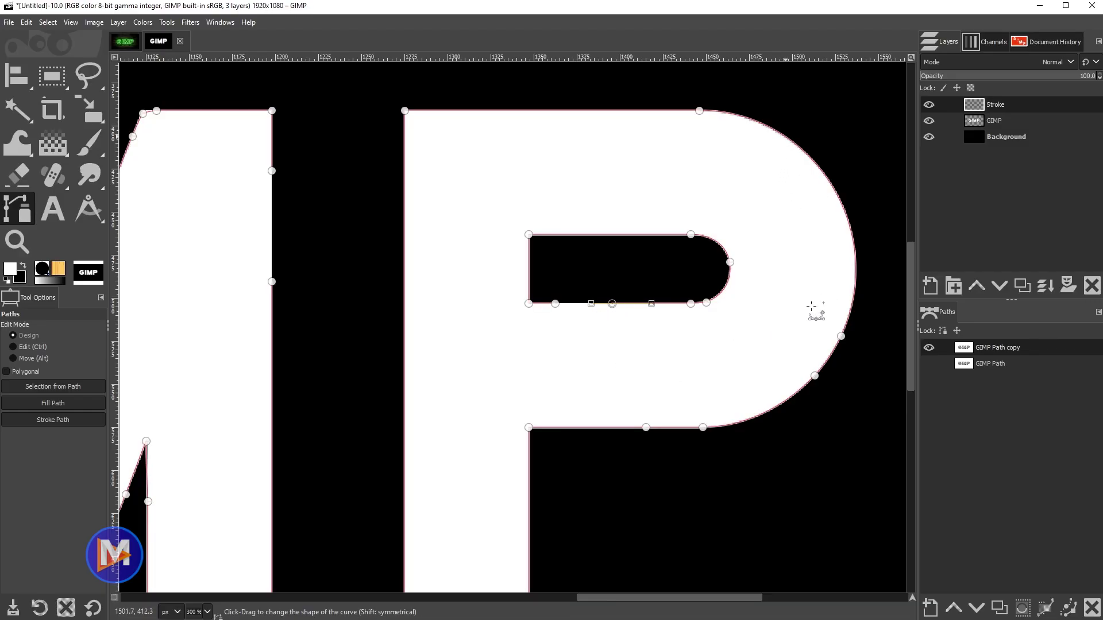
{"action": "left_click_drag", "start_coordinate": [804, 283], "coordinate": [645, 309]}
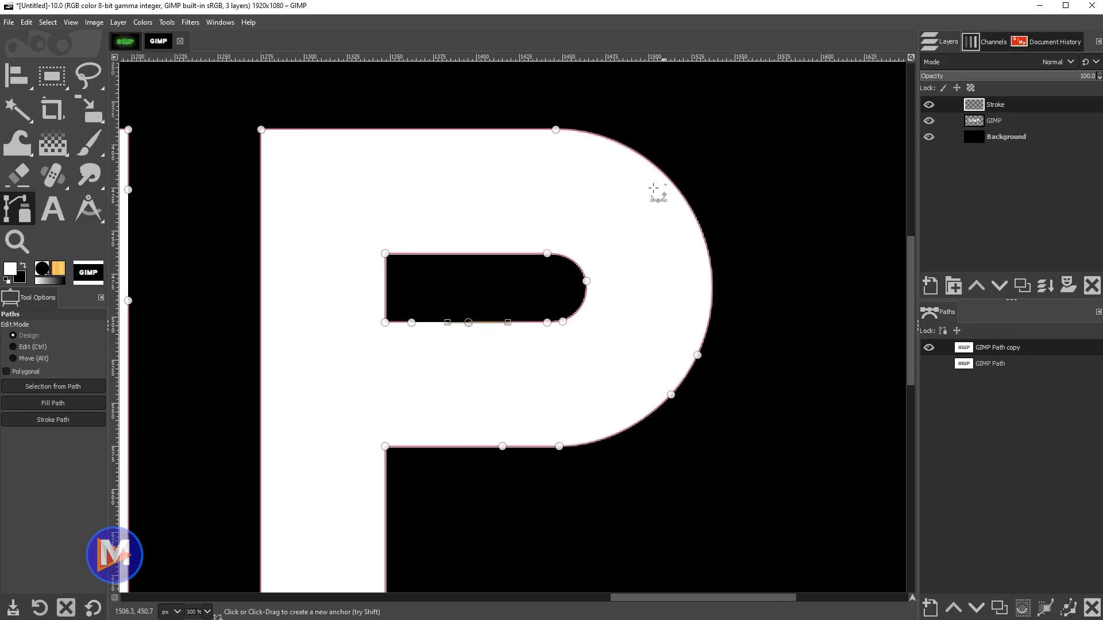
{"action": "left_click", "coordinate": [645, 157]}
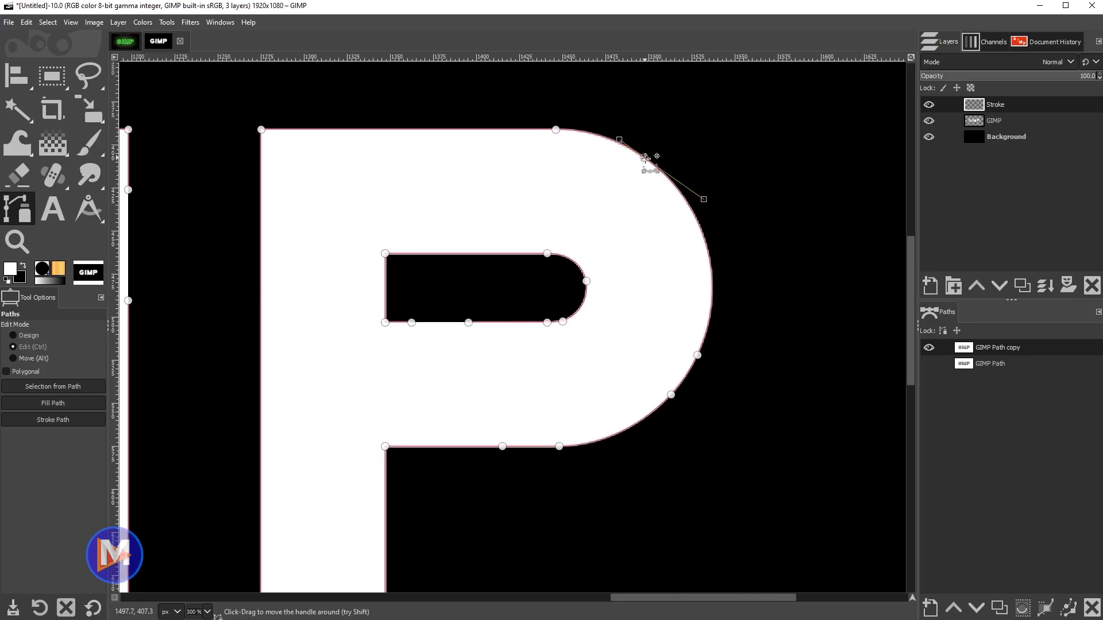
{"action": "left_click", "coordinate": [689, 208]}
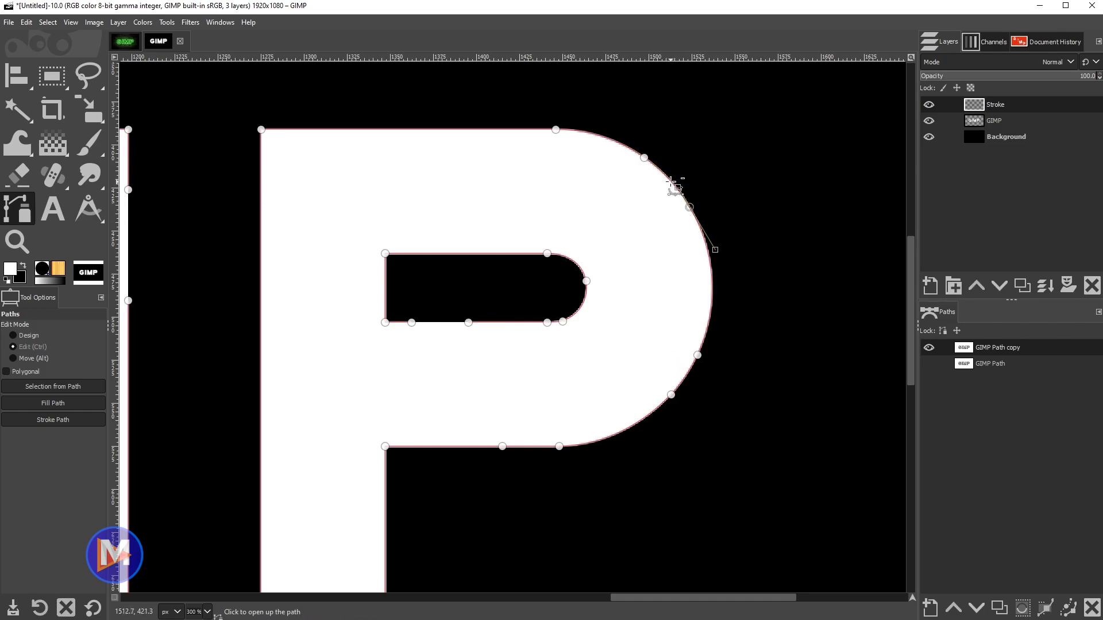
{"action": "key", "text": "1"}
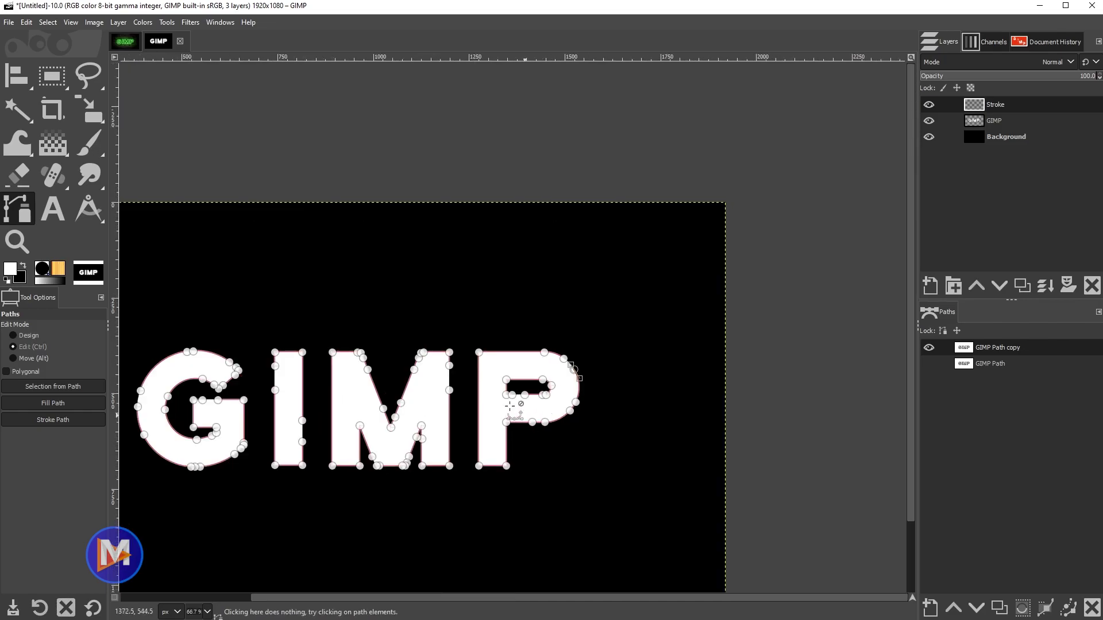
{"action": "key", "text": "shift+j"}
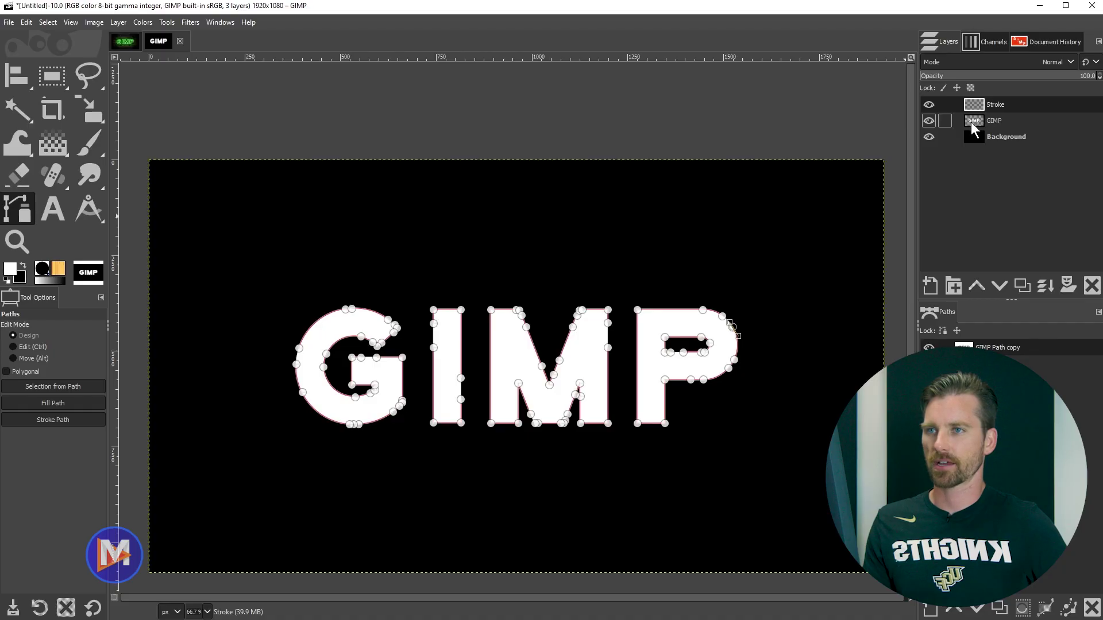
Hide the white GIMP text layer and set the foreground colour to green 5bff00
{"action": "left_click", "coordinate": [928, 120]}
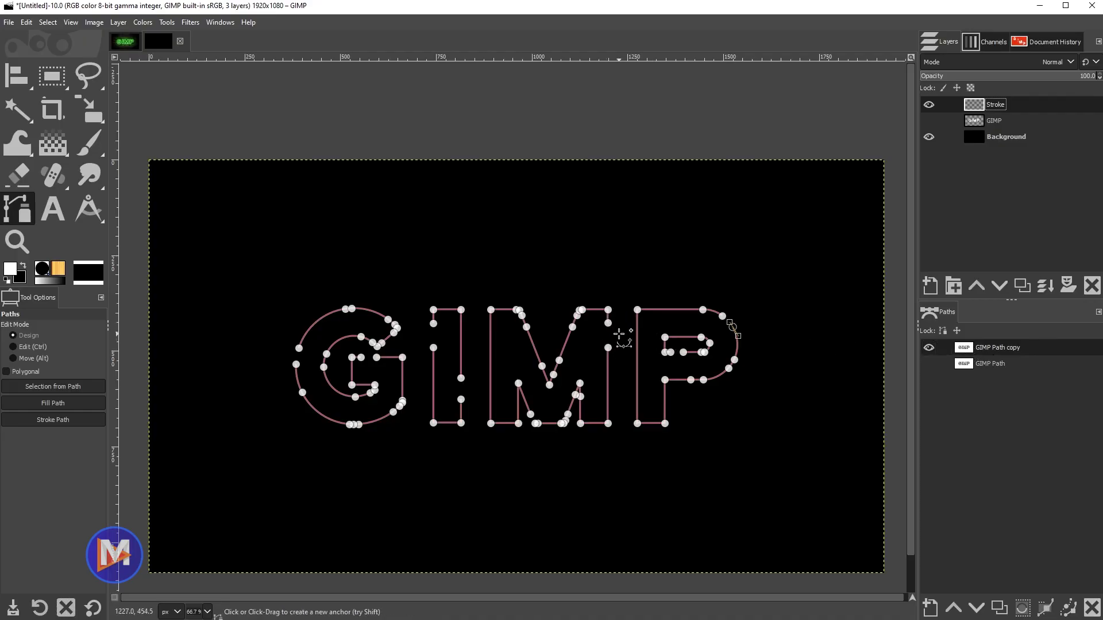
{"action": "left_click", "coordinate": [10, 268]}
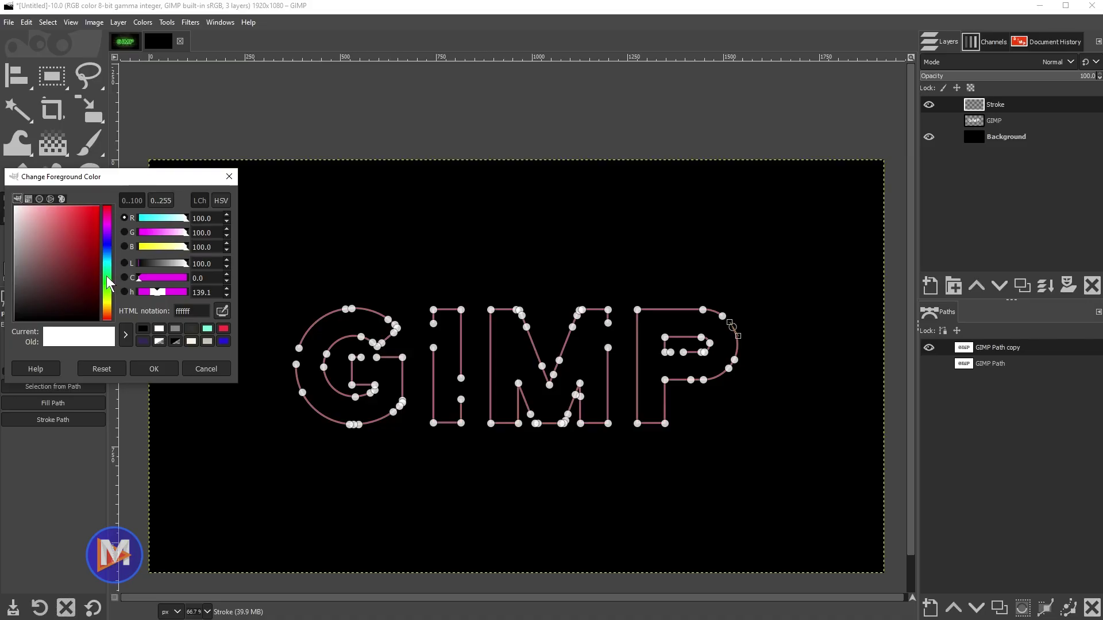
{"action": "mouse_move", "coordinate": [105, 276]}
{"action": "left_mouse_down"}
{"action": "mouse_move", "coordinate": [109, 289]}
{"action": "mouse_move", "coordinate": [110, 199]}
{"action": "left_mouse_up"}
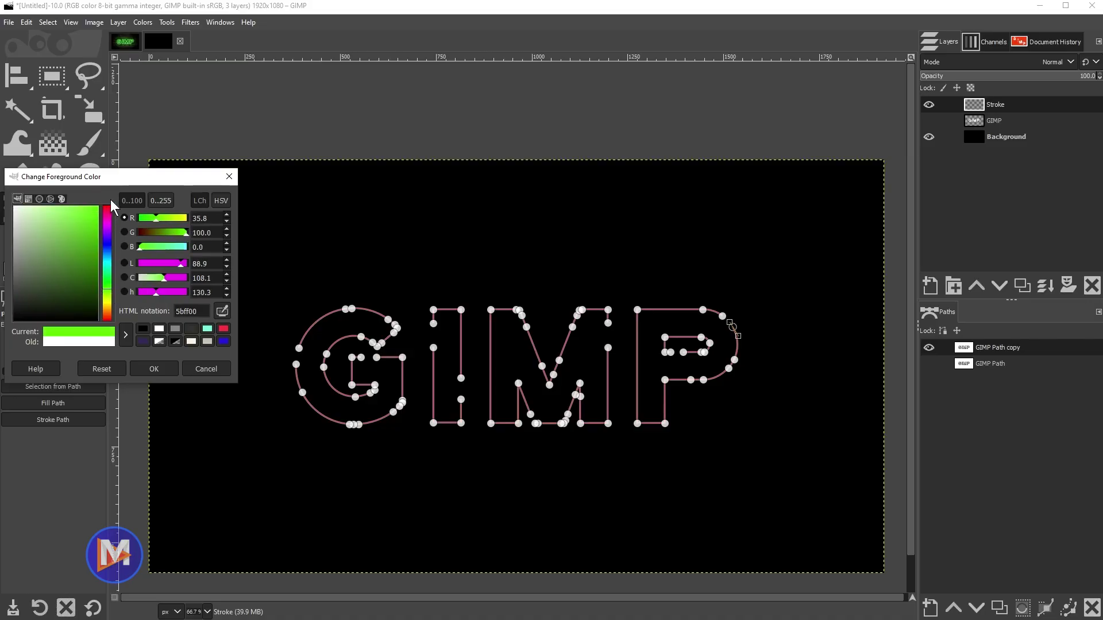
{"action": "left_click", "coordinate": [157, 370]}
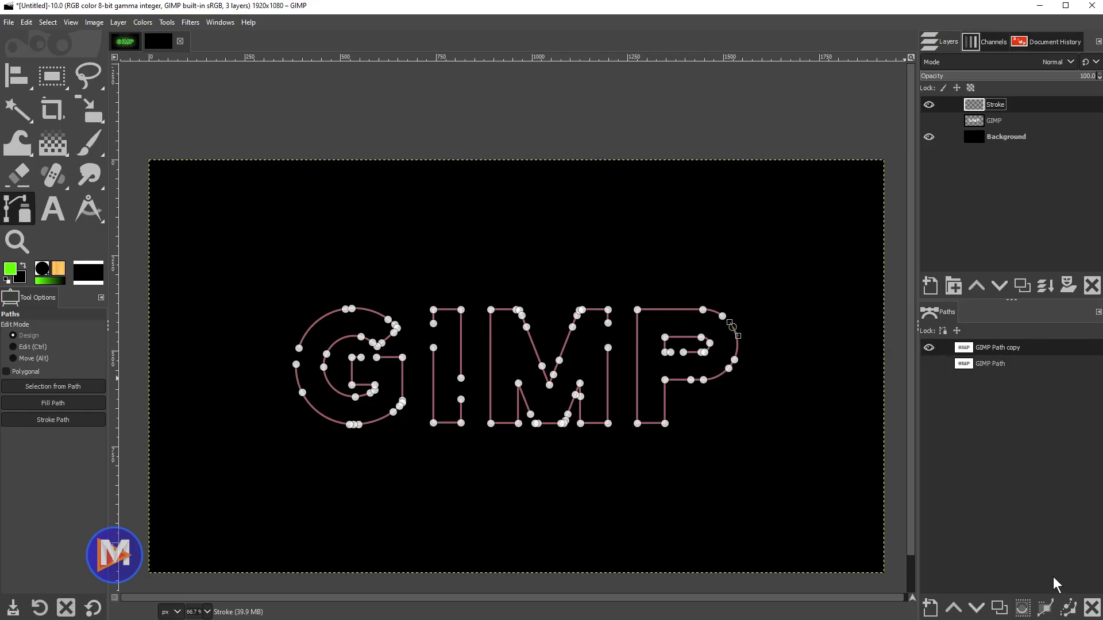
Stroke the letter paths with a 15 px solid green line using round caps and round joins
{"action": "left_click", "coordinate": [1067, 611]}
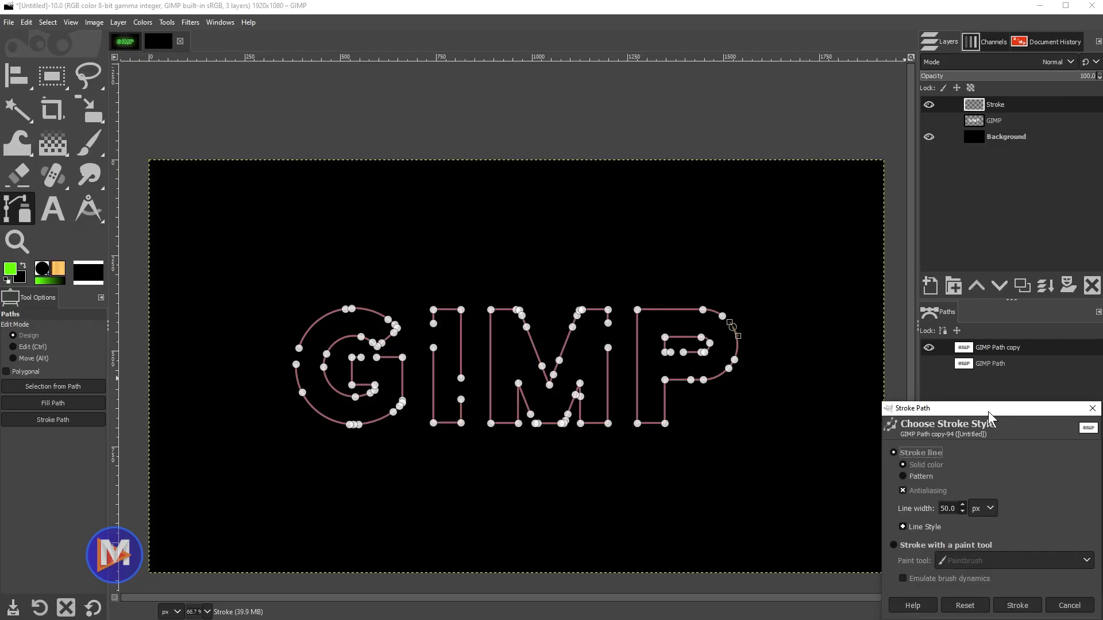
{"action": "mouse_move", "coordinate": [988, 411]}
{"action": "left_mouse_down"}
{"action": "mouse_move", "coordinate": [888, 247]}
{"action": "mouse_move", "coordinate": [883, 210]}
{"action": "left_mouse_up"}
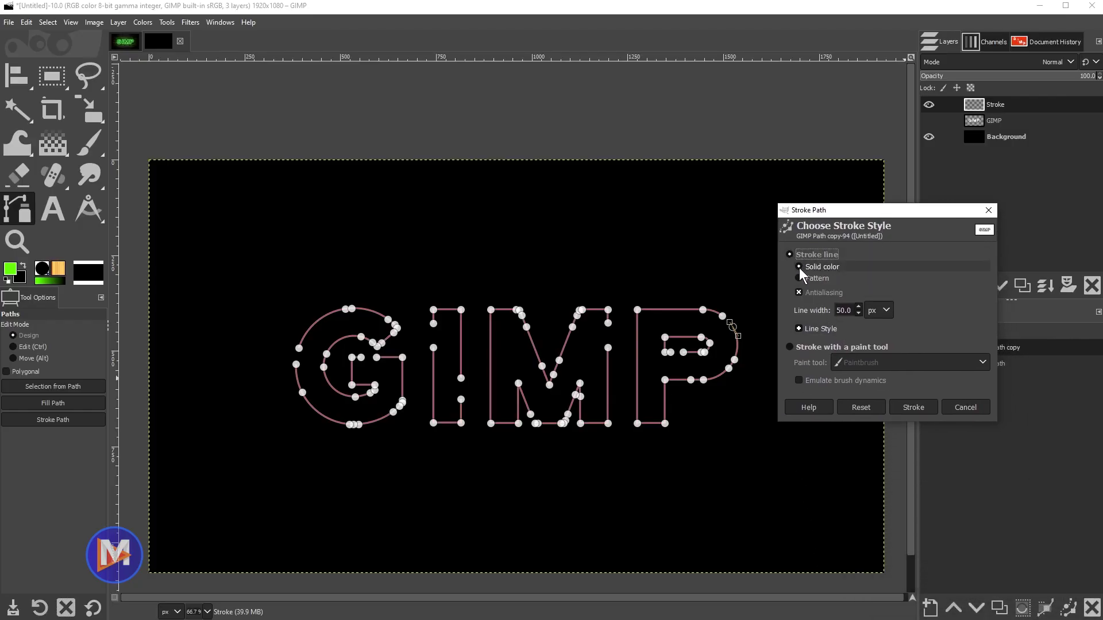
{"action": "double_click", "coordinate": [844, 311]}
{"action": "type", "text": "15"}
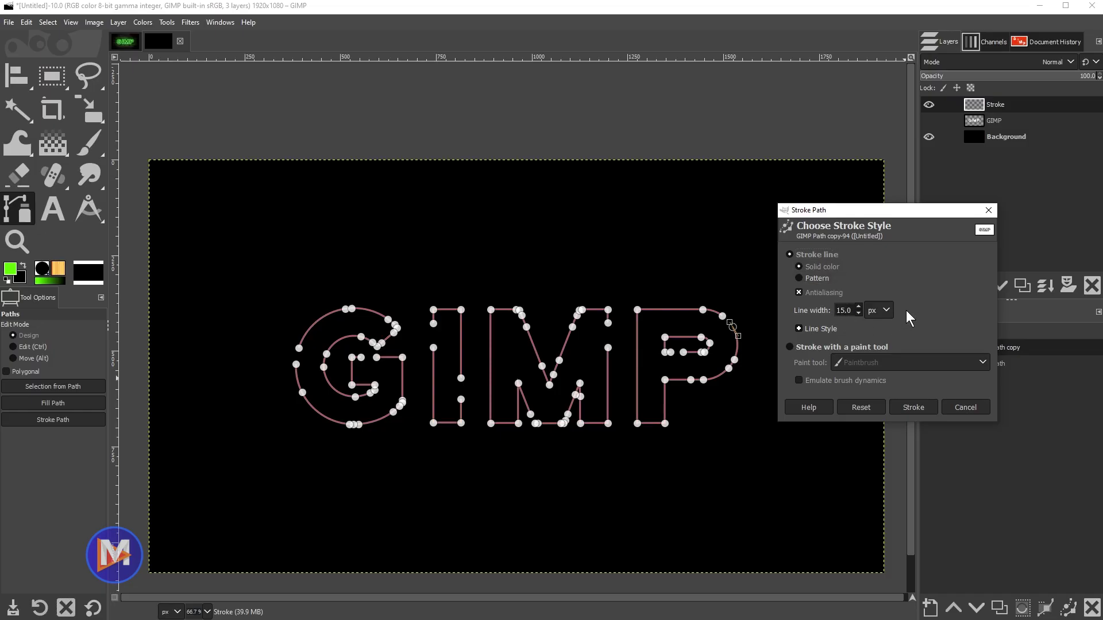
{"action": "left_click", "coordinate": [821, 329]}
{"action": "left_click", "coordinate": [856, 408]}
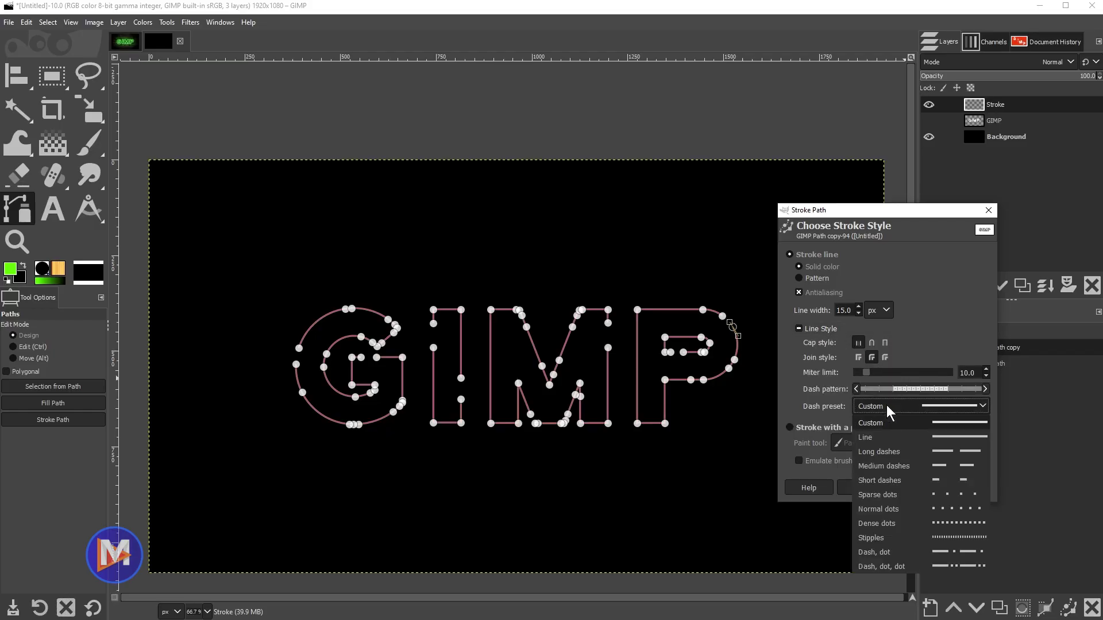
{"action": "left_click", "coordinate": [894, 436]}
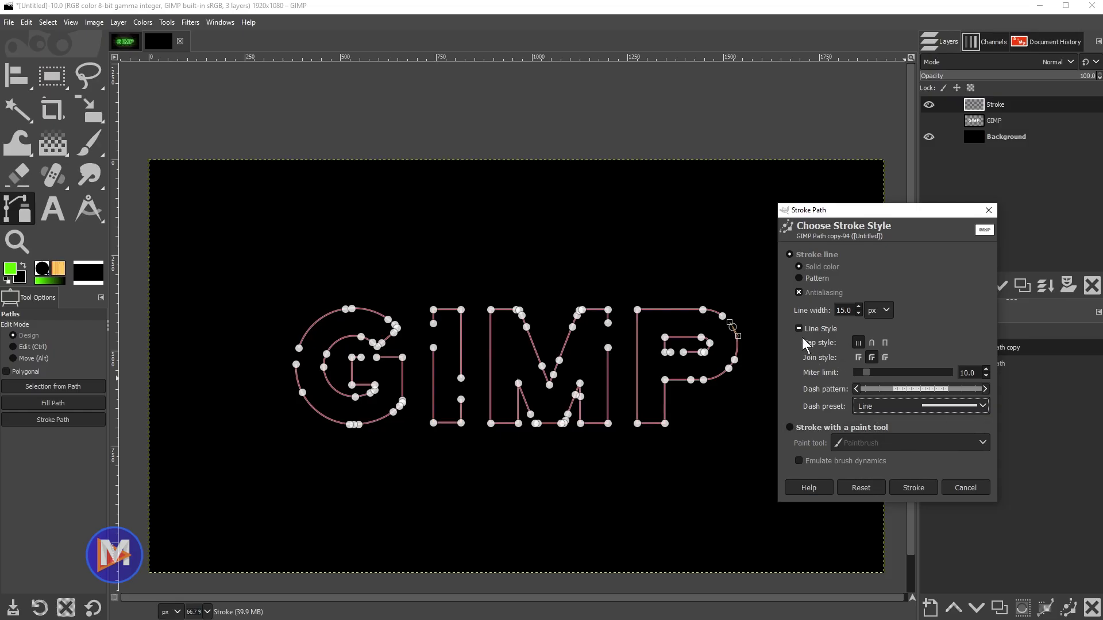
{"action": "left_click", "coordinate": [872, 343]}
{"action": "left_click", "coordinate": [871, 357]}
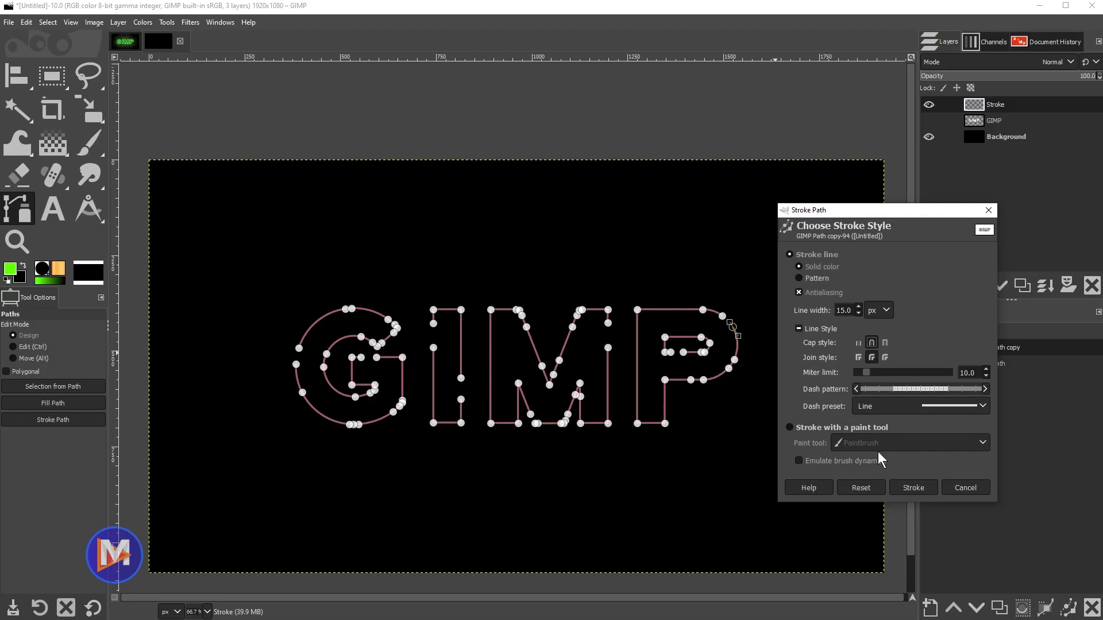
{"action": "left_click", "coordinate": [918, 488]}
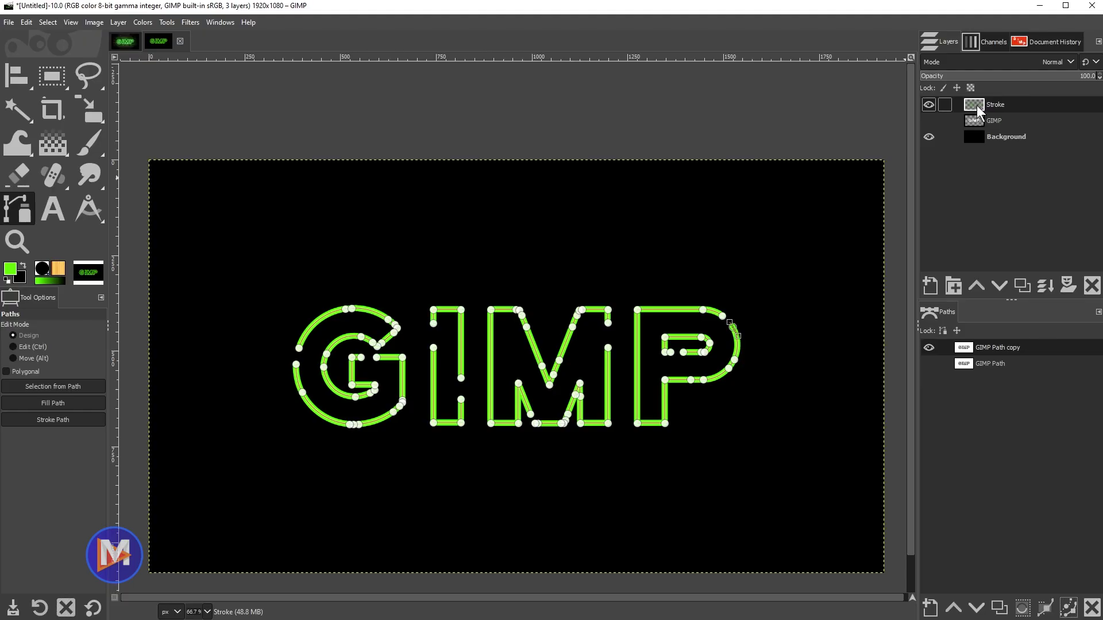
Add a new layer named Stroke2
{"action": "left_click", "coordinate": [930, 286]}
{"action": "left_click", "coordinate": [882, 198]}
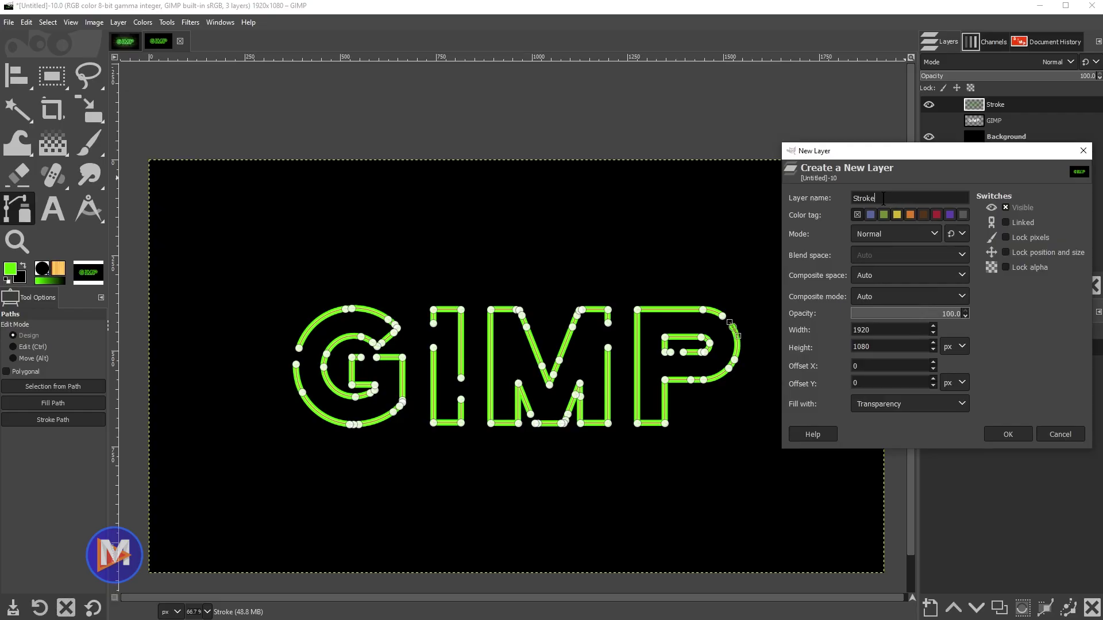
{"action": "left_click", "coordinate": [1015, 440]}
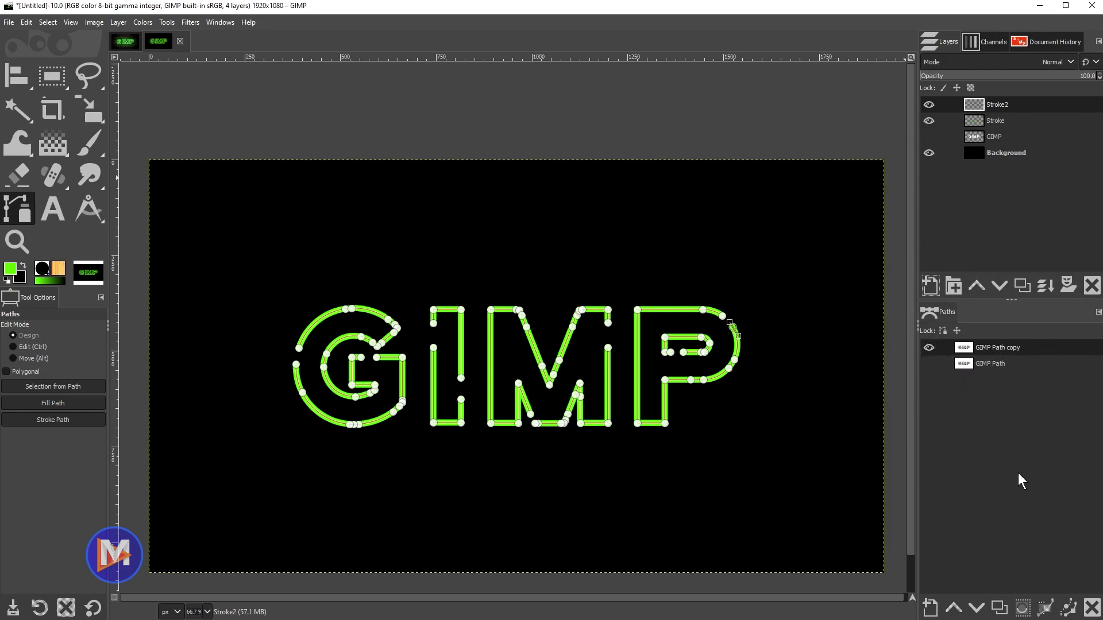
Stroke the letter paths on Stroke2 with a 3 px white line
{"action": "left_click", "coordinate": [1067, 608]}
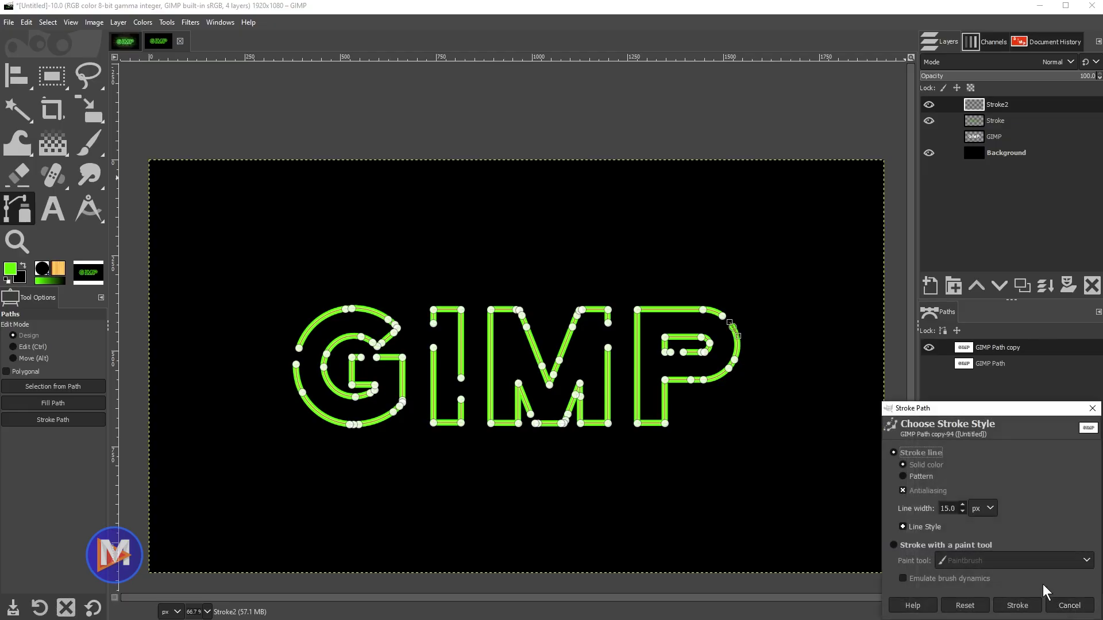
{"action": "left_click_drag", "start_coordinate": [946, 509], "coordinate": [932, 511]}
{"action": "type", "text": "3"}
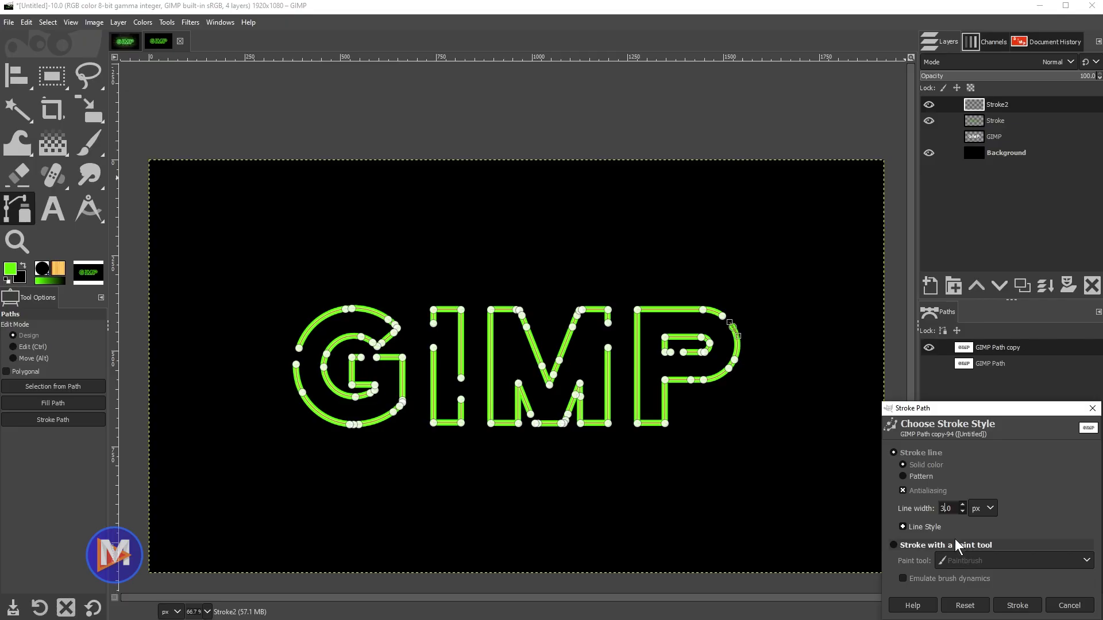
{"action": "left_click", "coordinate": [7, 280]}
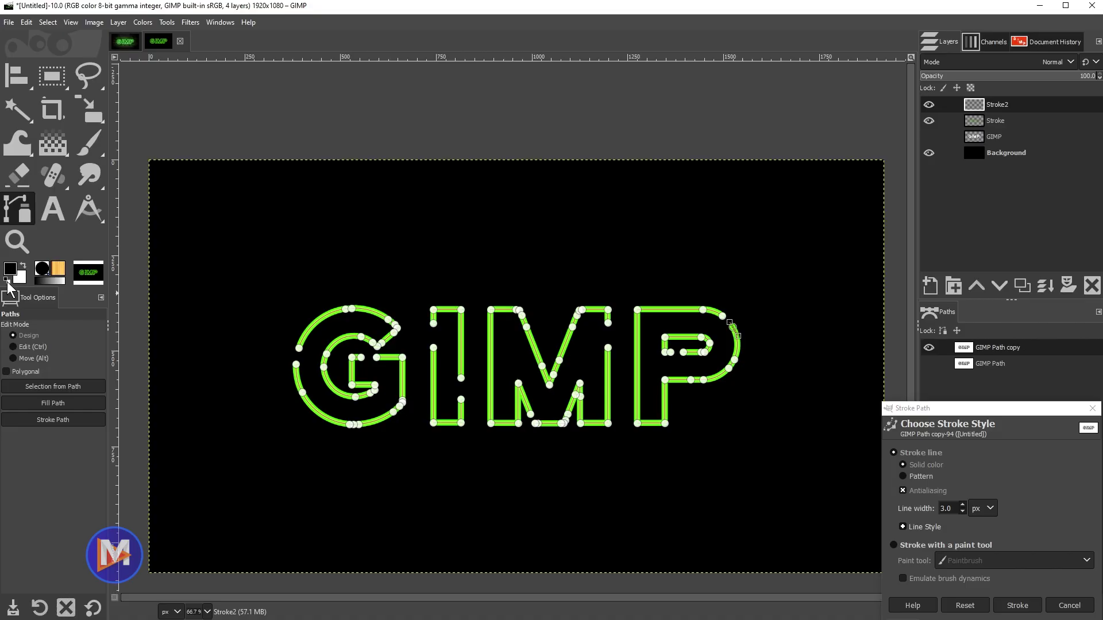
{"action": "left_click", "coordinate": [23, 266]}
{"action": "left_click_drag", "start_coordinate": [935, 409], "coordinate": [815, 235]}
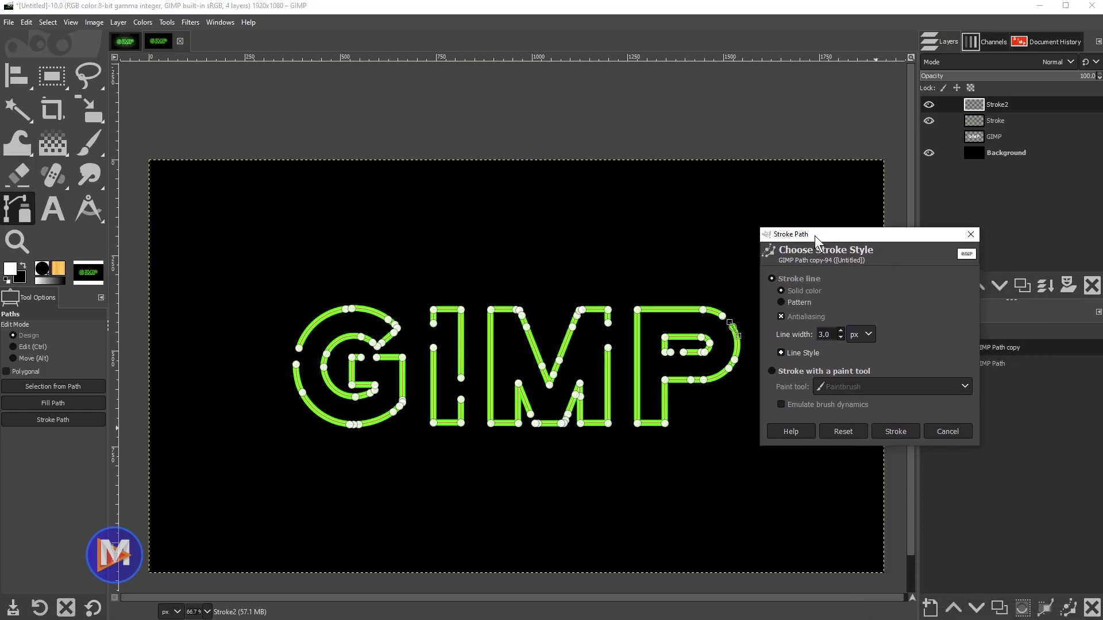
{"action": "left_click", "coordinate": [895, 432]}
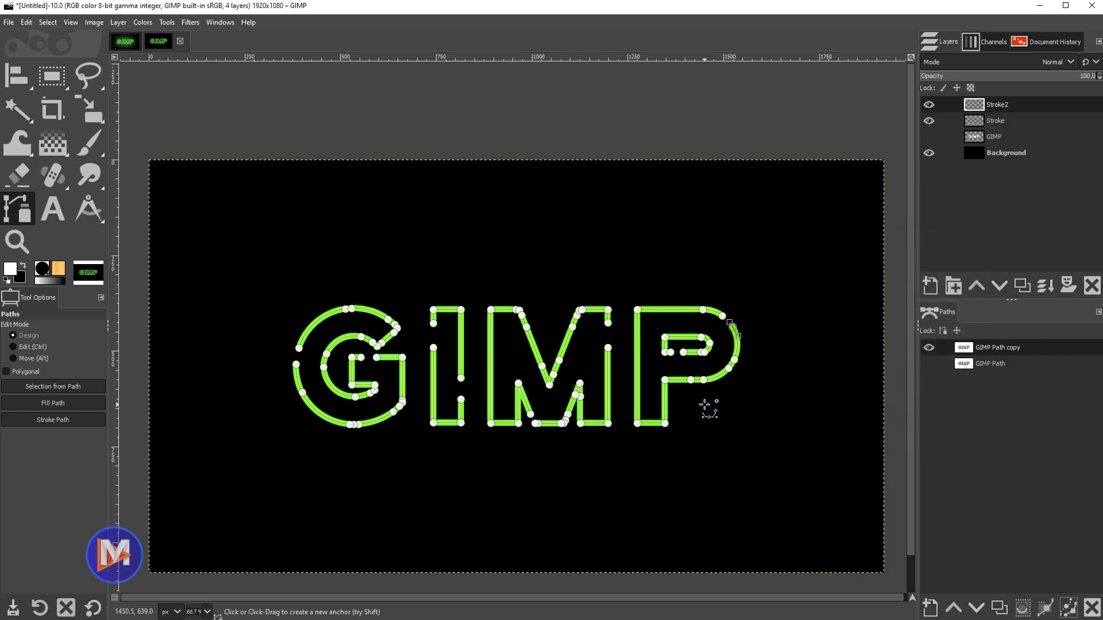
Hide the path outlines on the canvas and switch to the Move tool
{"action": "left_click", "coordinate": [929, 348]}
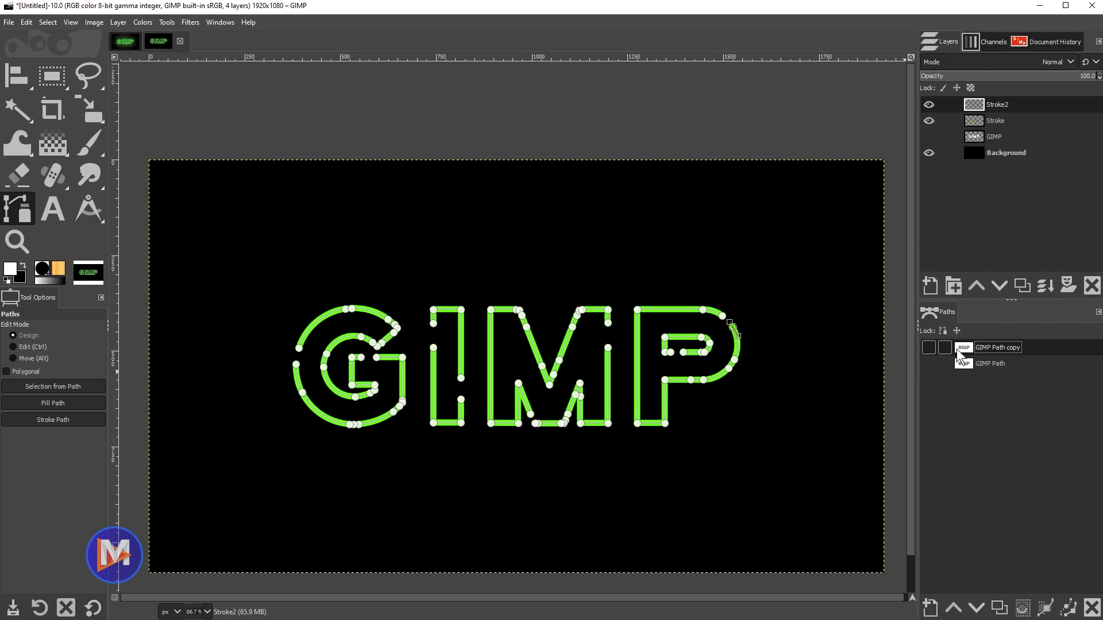
{"action": "mouse_move", "coordinate": [14, 79]}
{"action": "left_click", "coordinate": [52, 81]}
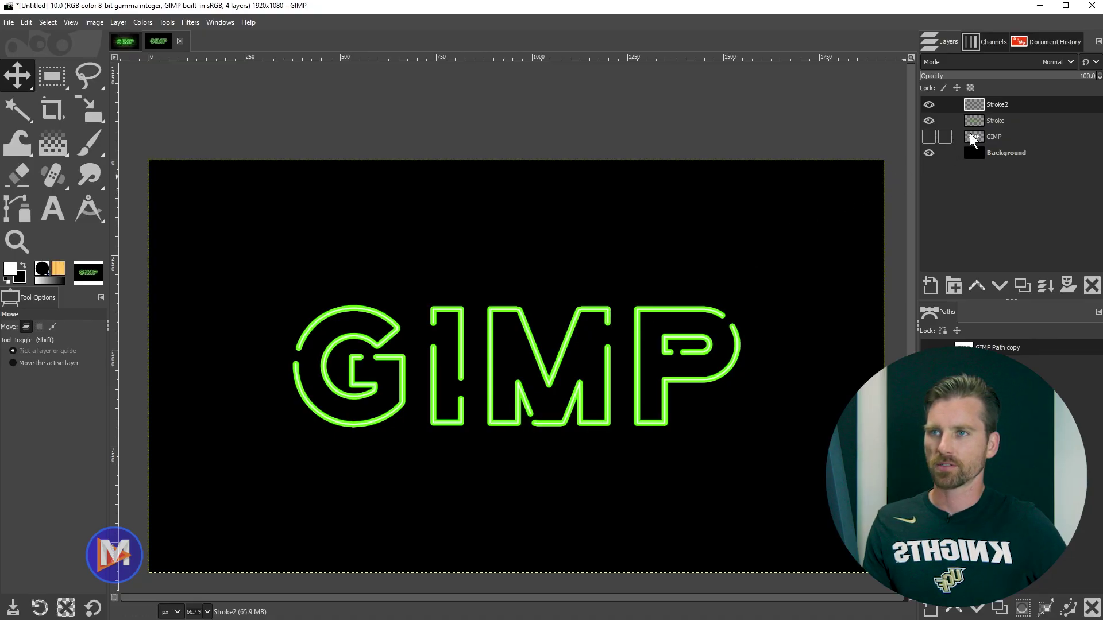
Duplicate the Stroke layer and place the copy beneath the original
{"action": "left_click", "coordinate": [985, 122]}
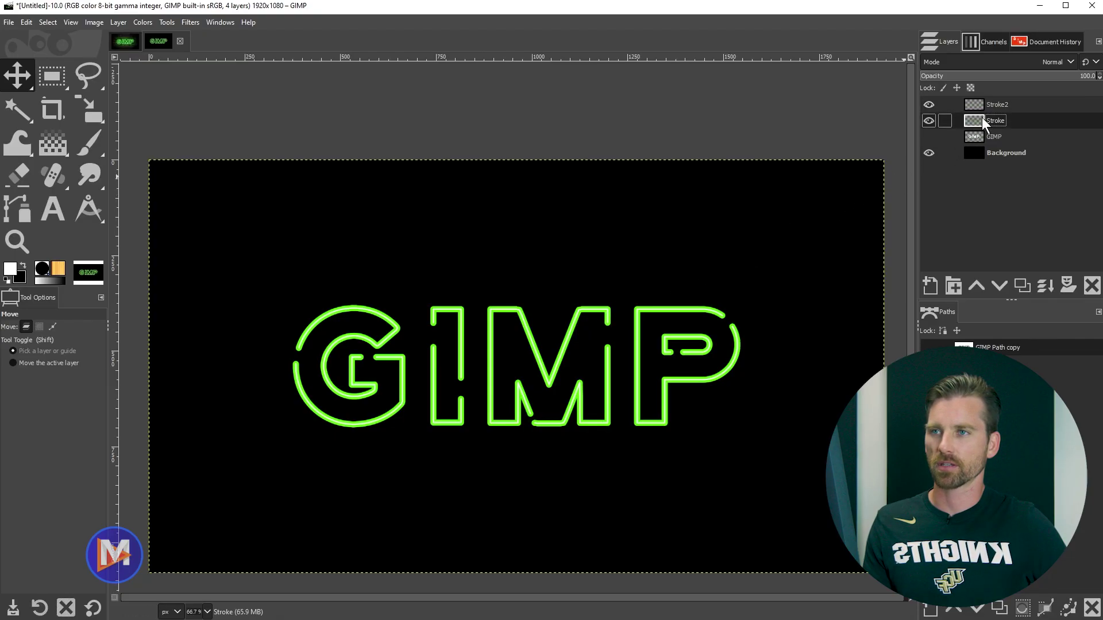
{"action": "left_click", "coordinate": [1025, 288]}
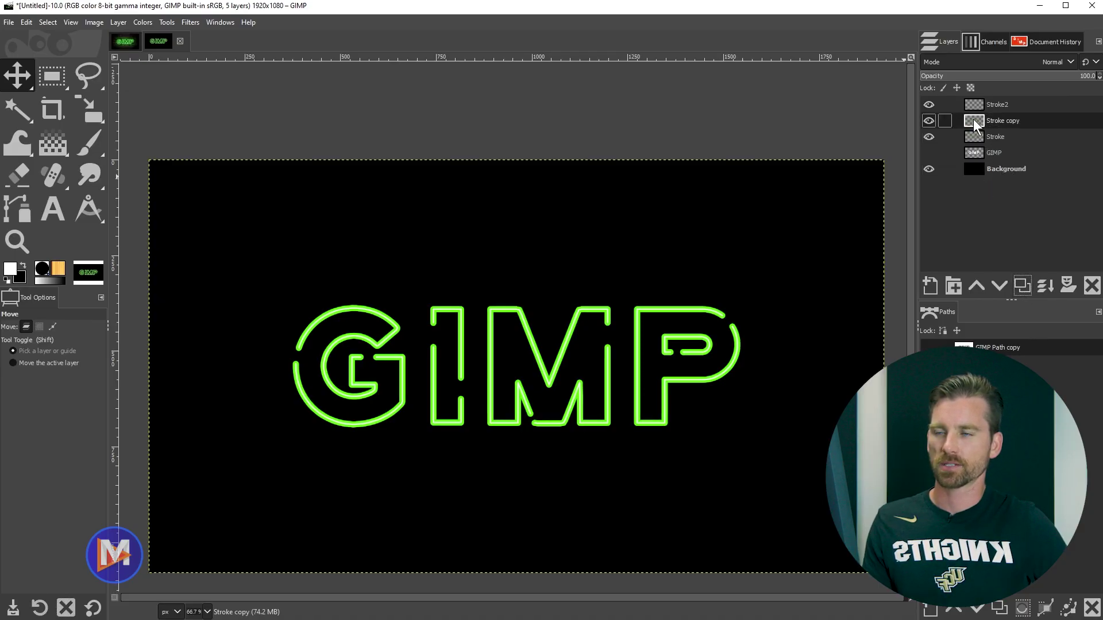
{"action": "left_click_drag", "start_coordinate": [973, 120], "coordinate": [977, 141]}
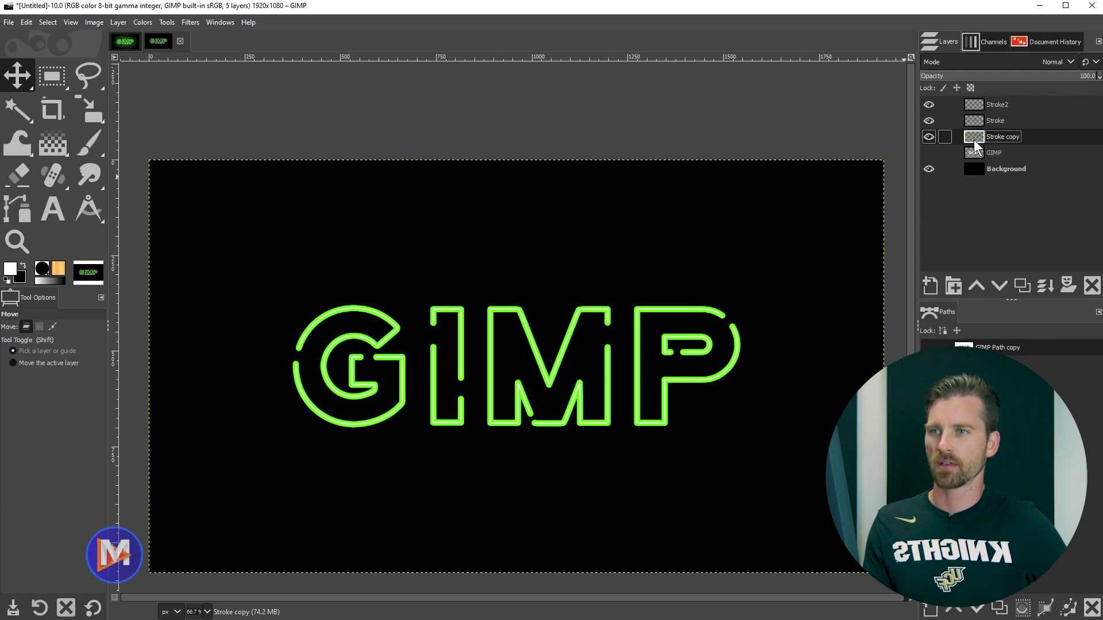
Apply a Gaussian Blur of size 17.30 to the Stroke copy
{"action": "left_click", "coordinate": [198, 23]}
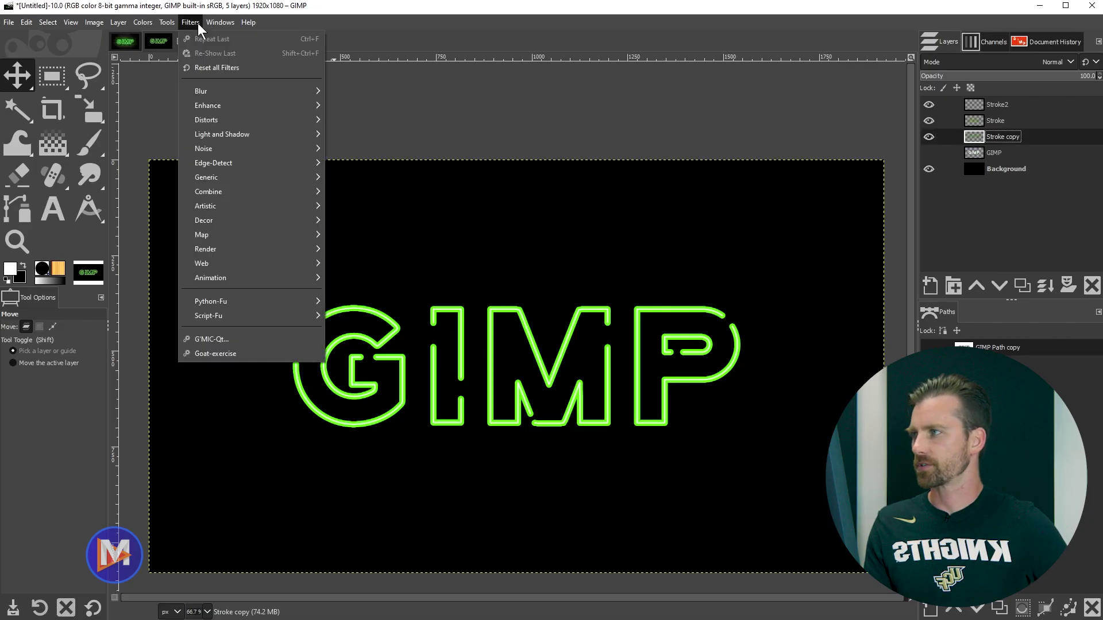
{"action": "mouse_move", "coordinate": [219, 91]}
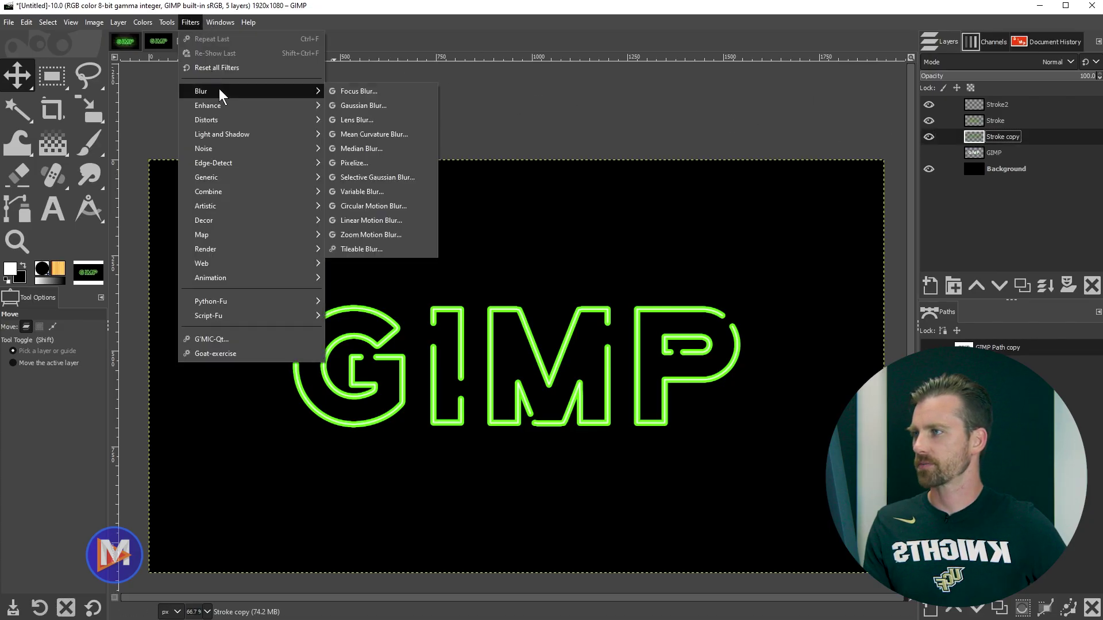
{"action": "left_click", "coordinate": [367, 105]}
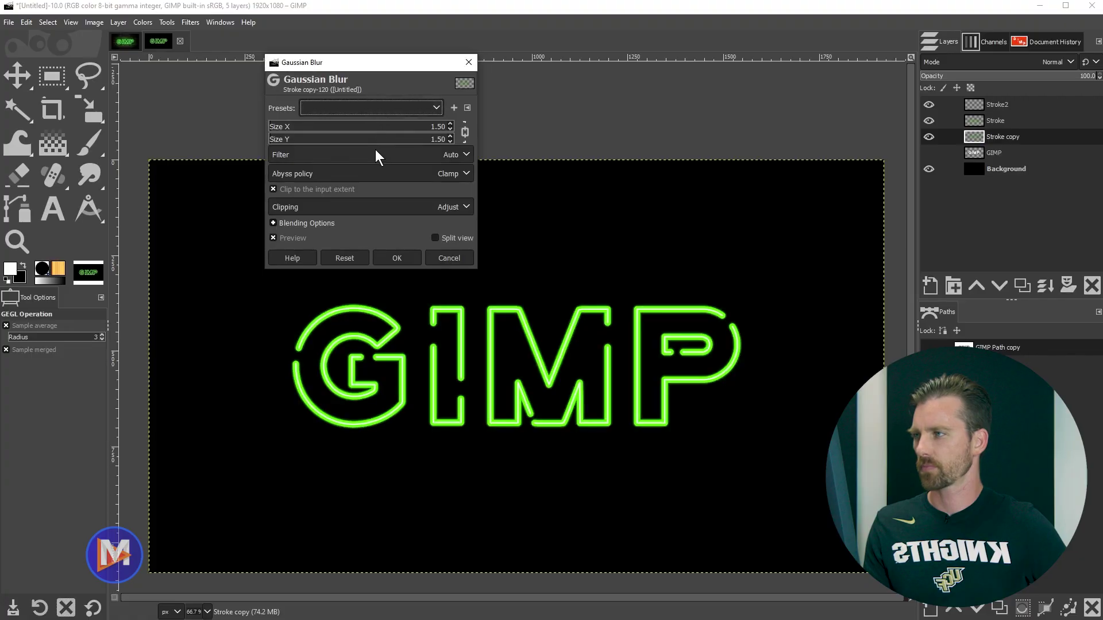
{"action": "left_click_drag", "start_coordinate": [270, 127], "coordinate": [299, 121]}
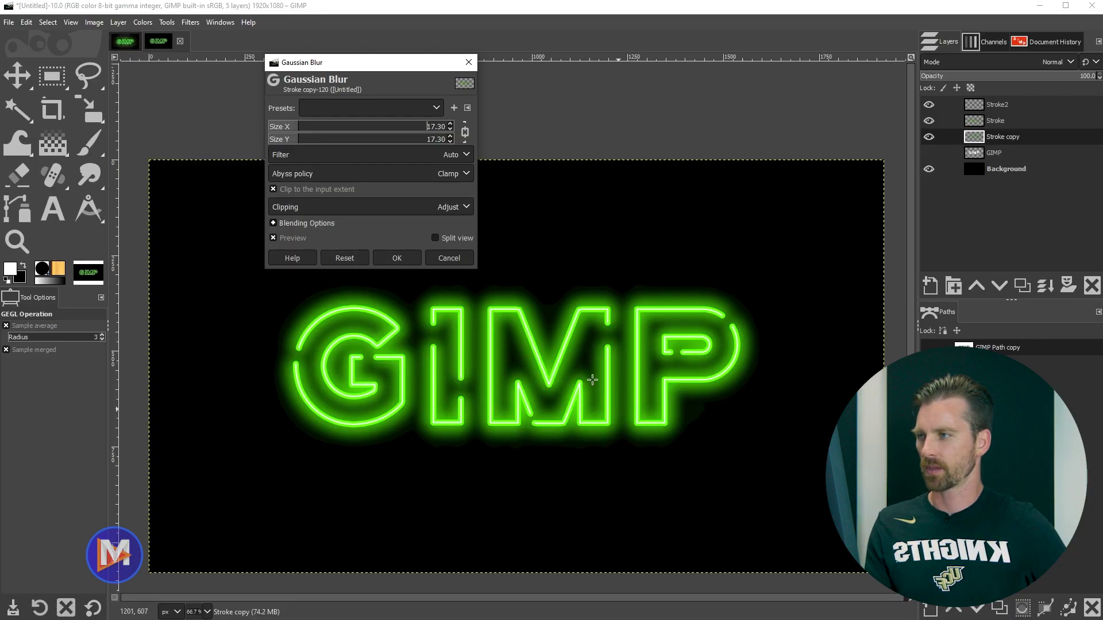
{"action": "left_click", "coordinate": [397, 260]}
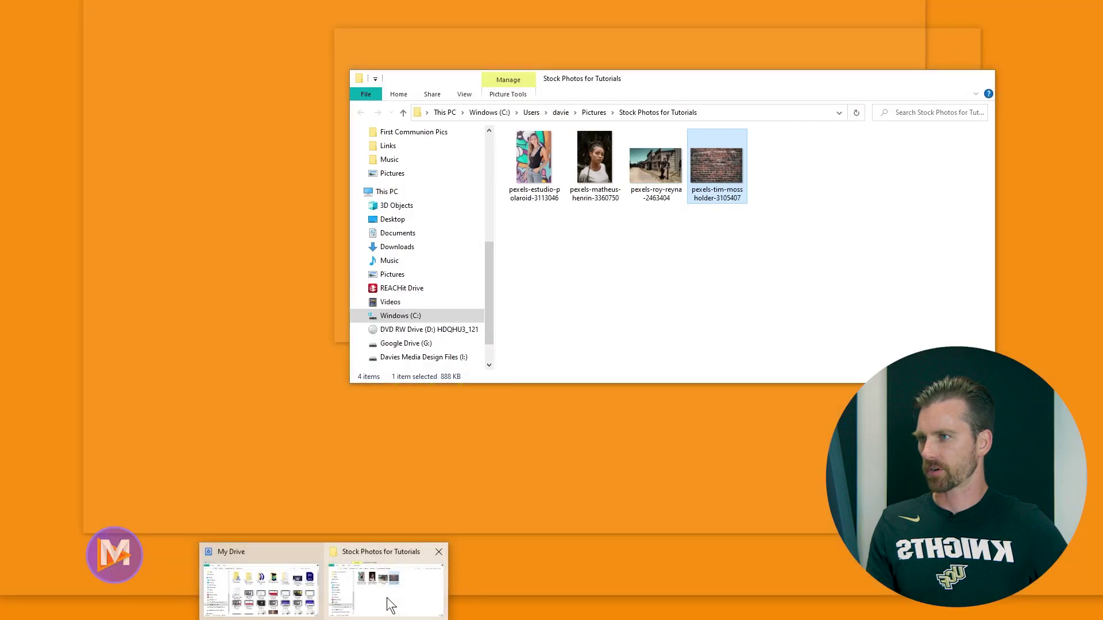
Drag the brick wall photo from File Explorer into the image, converting it to built-in sRGB
{"action": "left_click", "coordinate": [387, 597]}
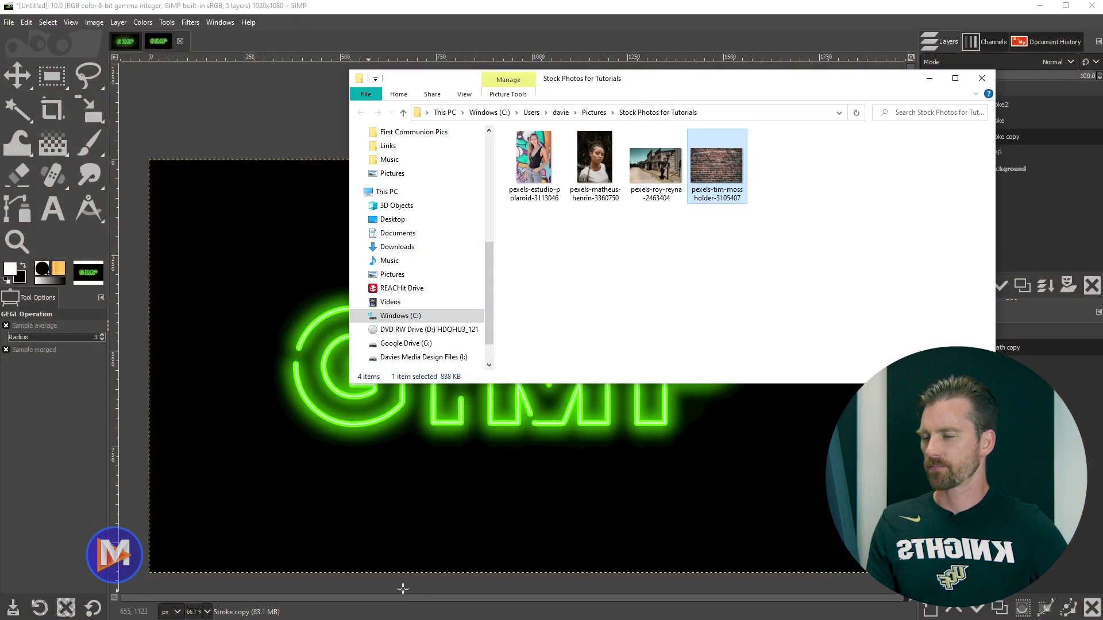
{"action": "left_click_drag", "start_coordinate": [721, 161], "coordinate": [245, 330]}
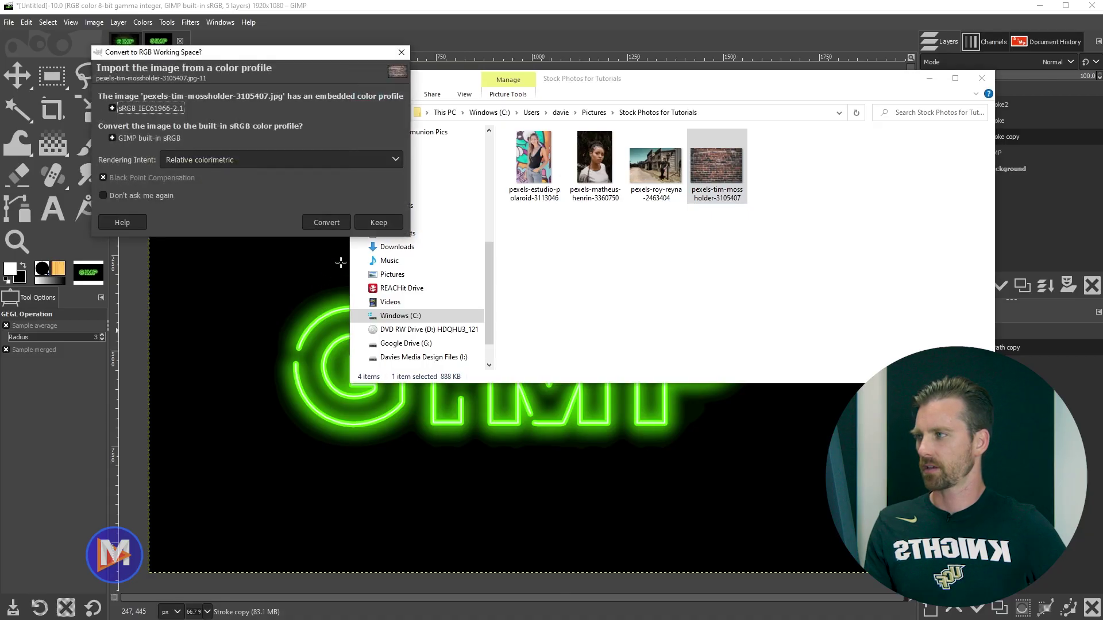
{"action": "left_click", "coordinate": [331, 222]}
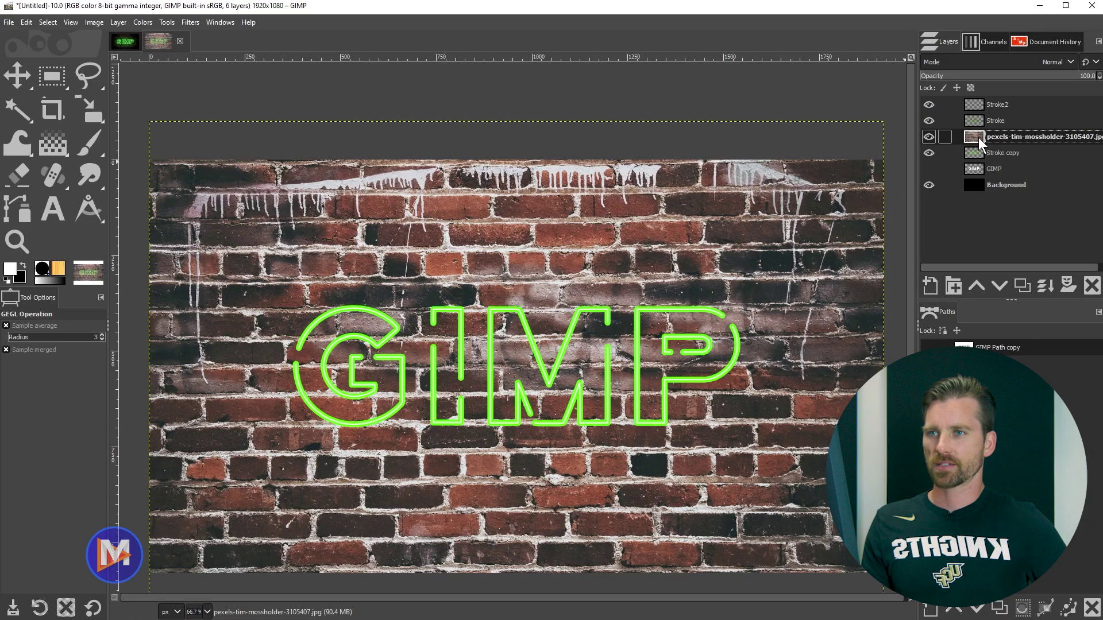
Move the brick wall layer just above Background and lower its opacity to about 8
{"action": "left_click_drag", "start_coordinate": [982, 142], "coordinate": [978, 174]}
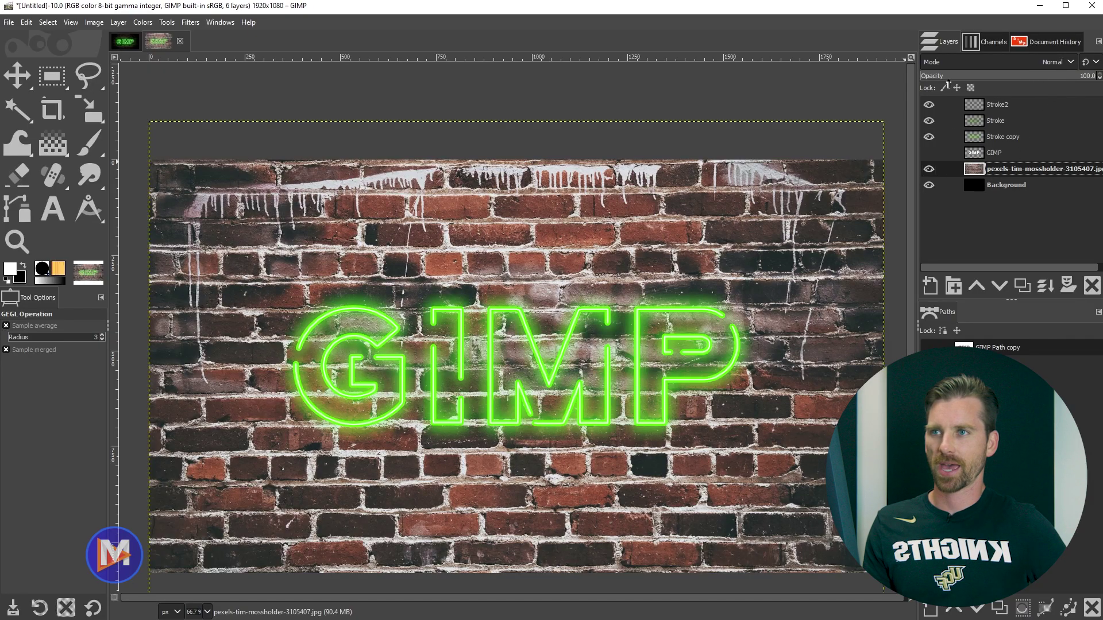
{"action": "left_click", "coordinate": [933, 76]}
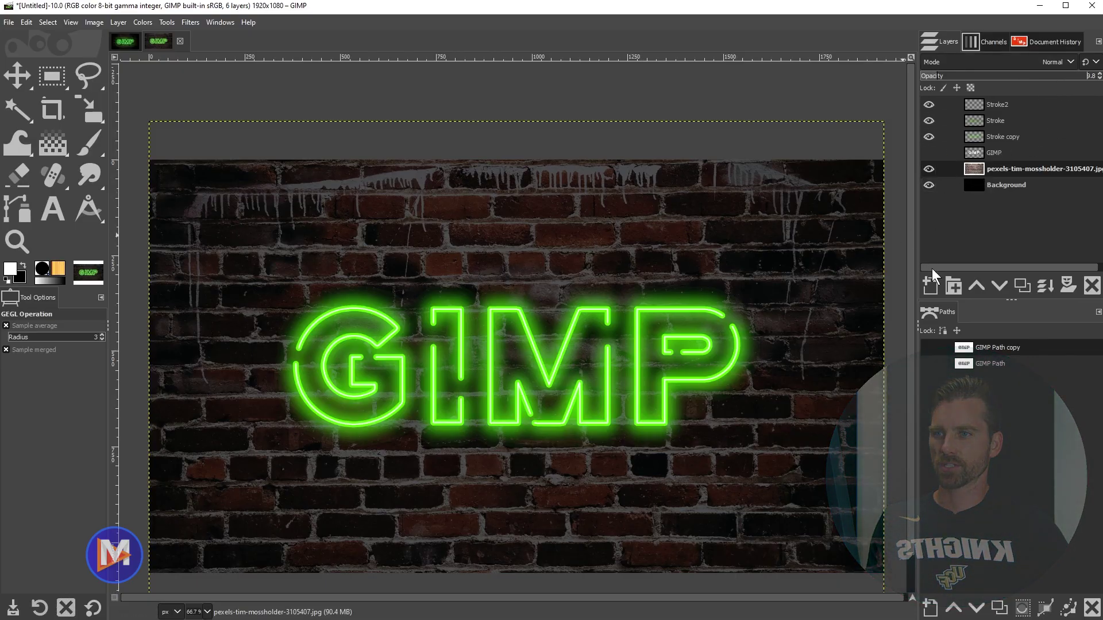
Add a transparent layer named 'Neon light'
{"action": "left_click", "coordinate": [930, 287]}
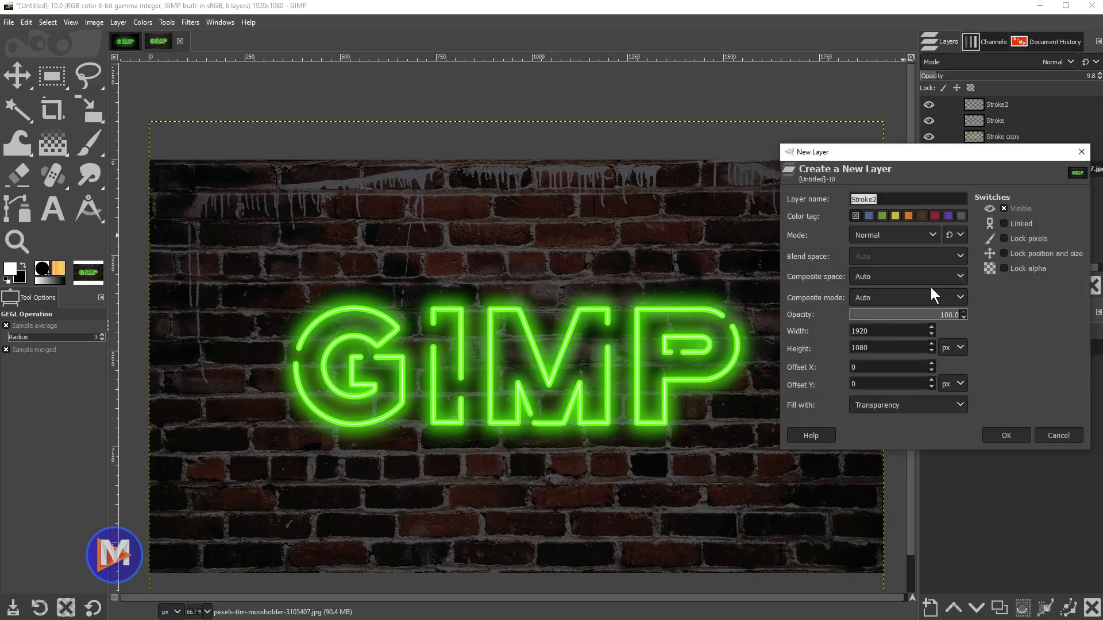
{"action": "type", "text": "Neon light"}
{"action": "key", "text": "Return"}
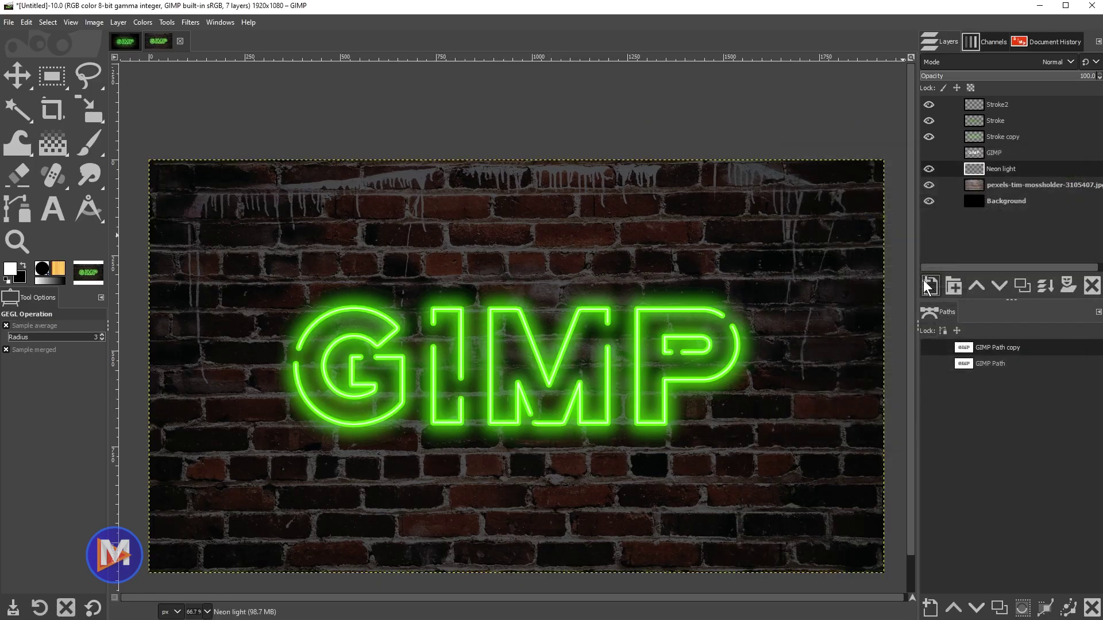
Set up a soft Paintbrush with reduced hardness, undoing a test stroke over the G
{"action": "left_click", "coordinate": [87, 148]}
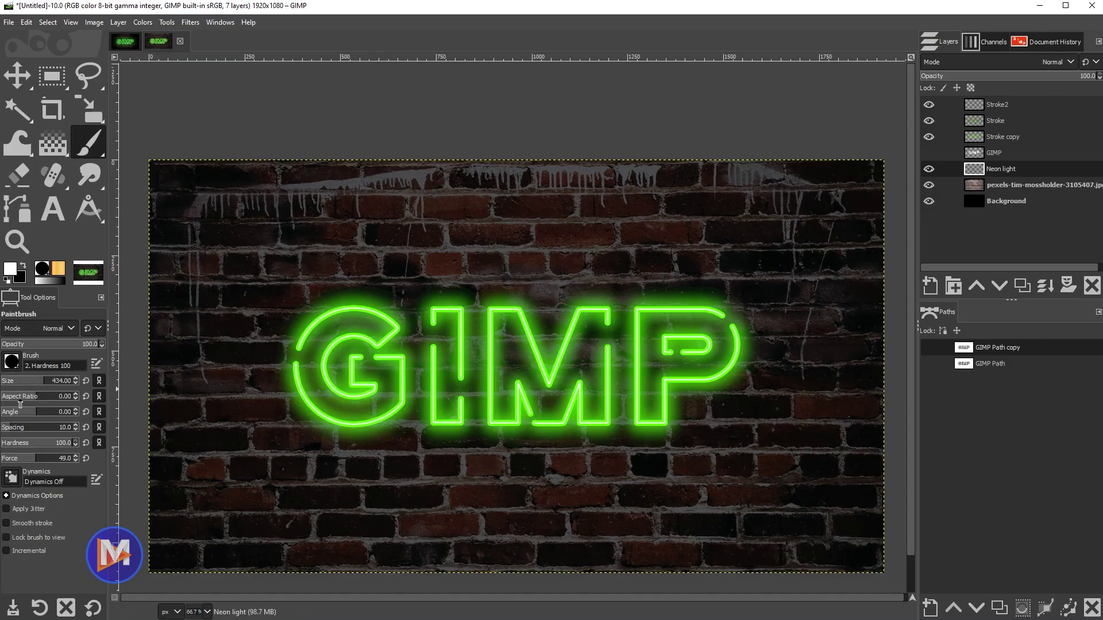
{"action": "left_click_drag", "start_coordinate": [43, 445], "coordinate": [28, 446]}
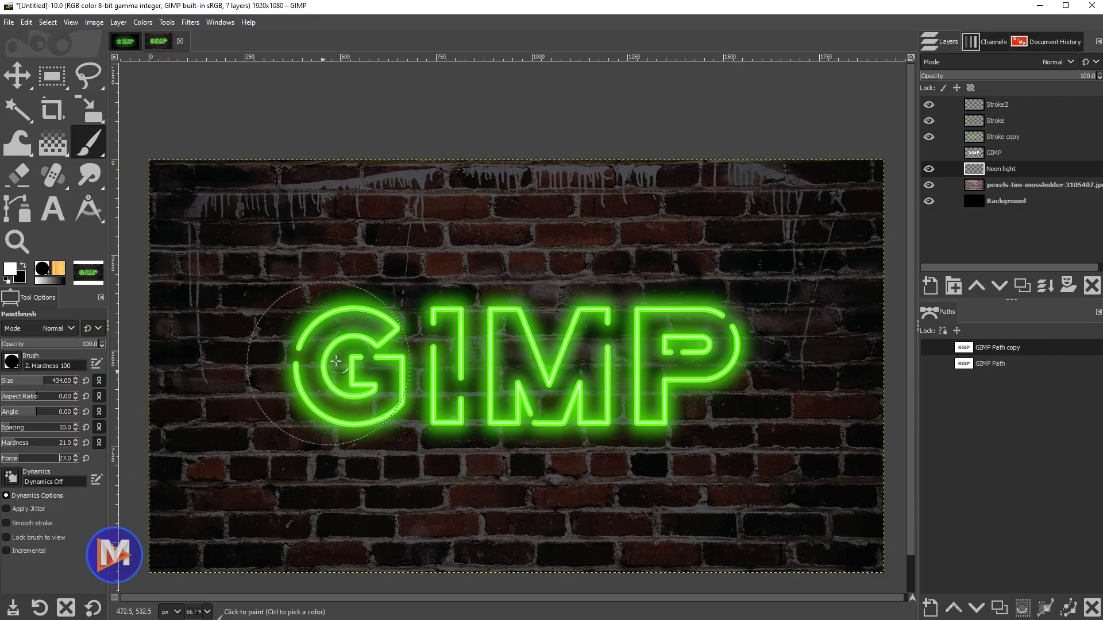
{"action": "mouse_move", "coordinate": [338, 360]}
{"action": "left_mouse_down"}
{"action": "mouse_move", "coordinate": [365, 355]}
{"action": "mouse_move", "coordinate": [328, 361]}
{"action": "mouse_move", "coordinate": [347, 350]}
{"action": "mouse_move", "coordinate": [356, 402]}
{"action": "left_mouse_up"}
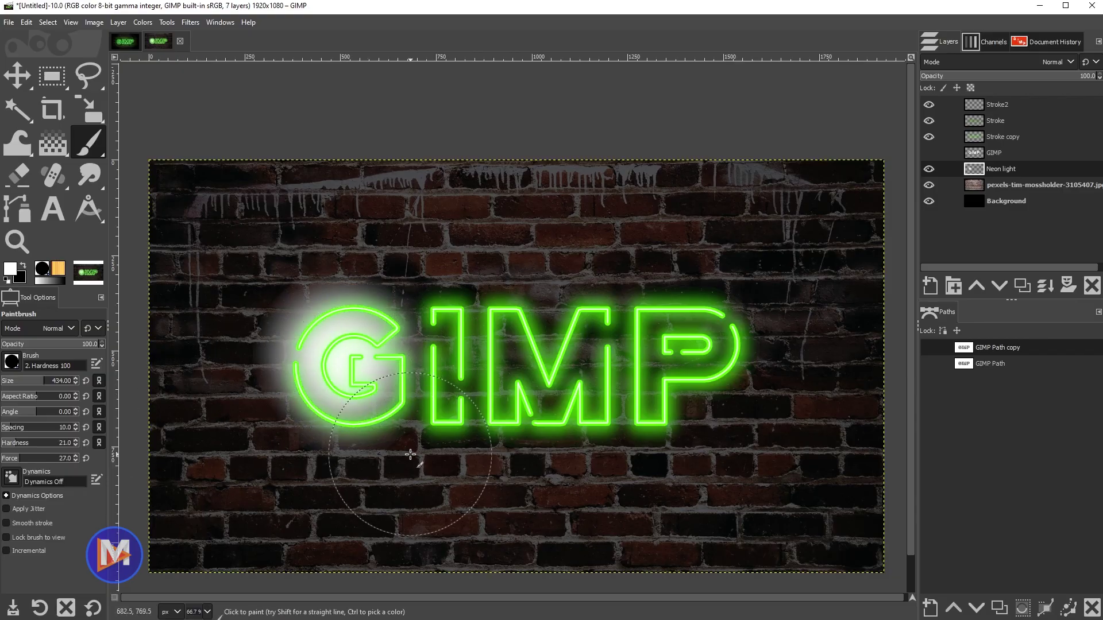
{"action": "key", "text": "ctrl+z"}
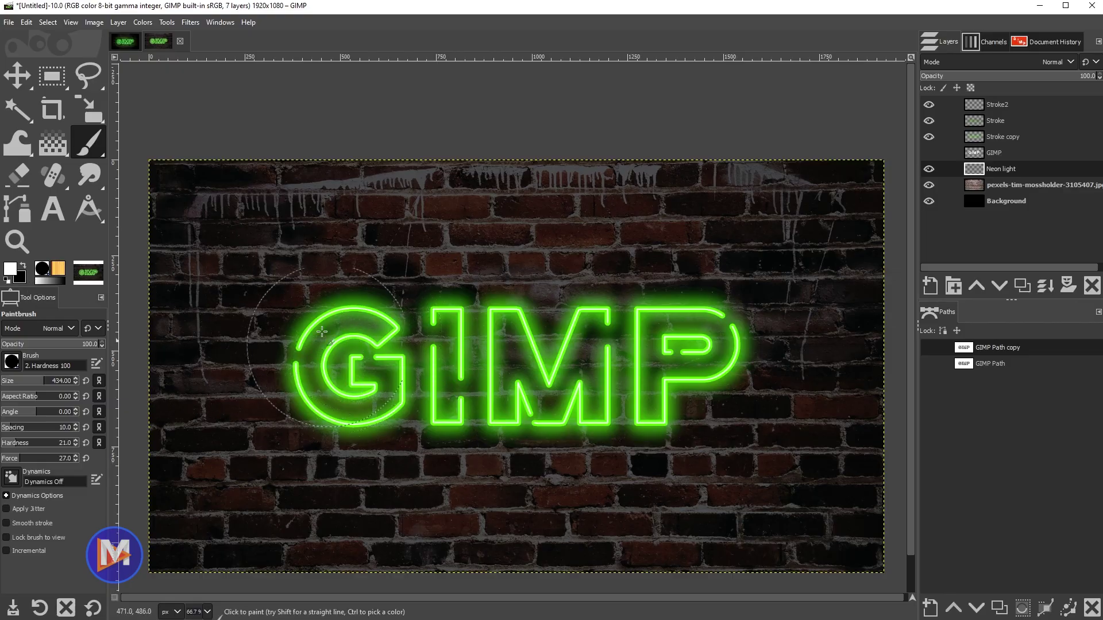
{"action": "left_click", "coordinate": [10, 268]}
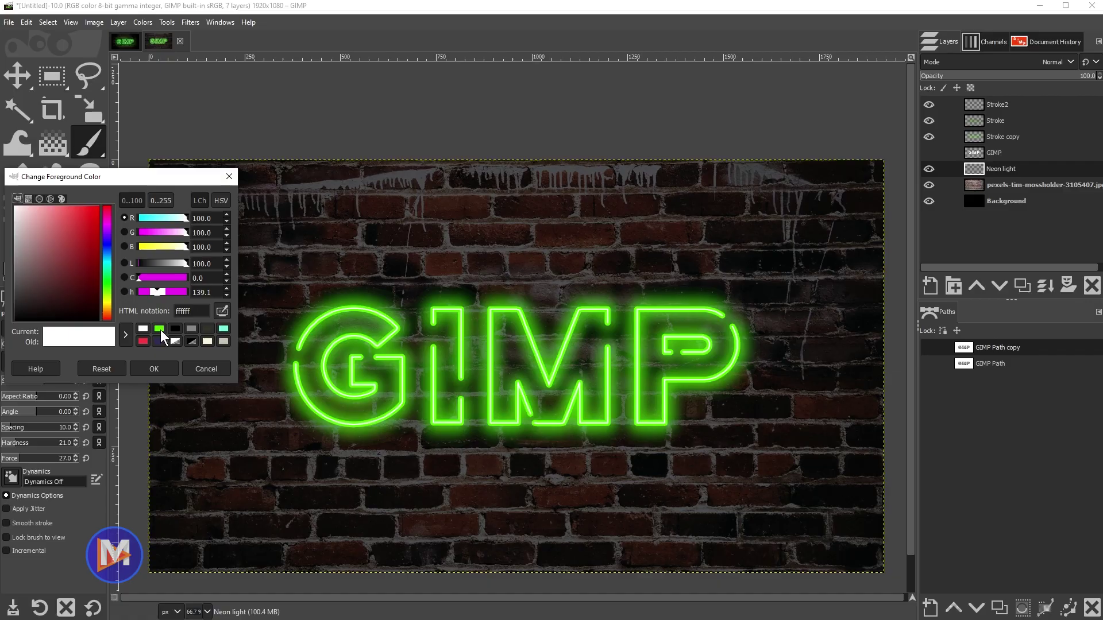
Paint a soft green (5bff00) glow over the lettering
{"action": "left_click", "coordinate": [160, 332]}
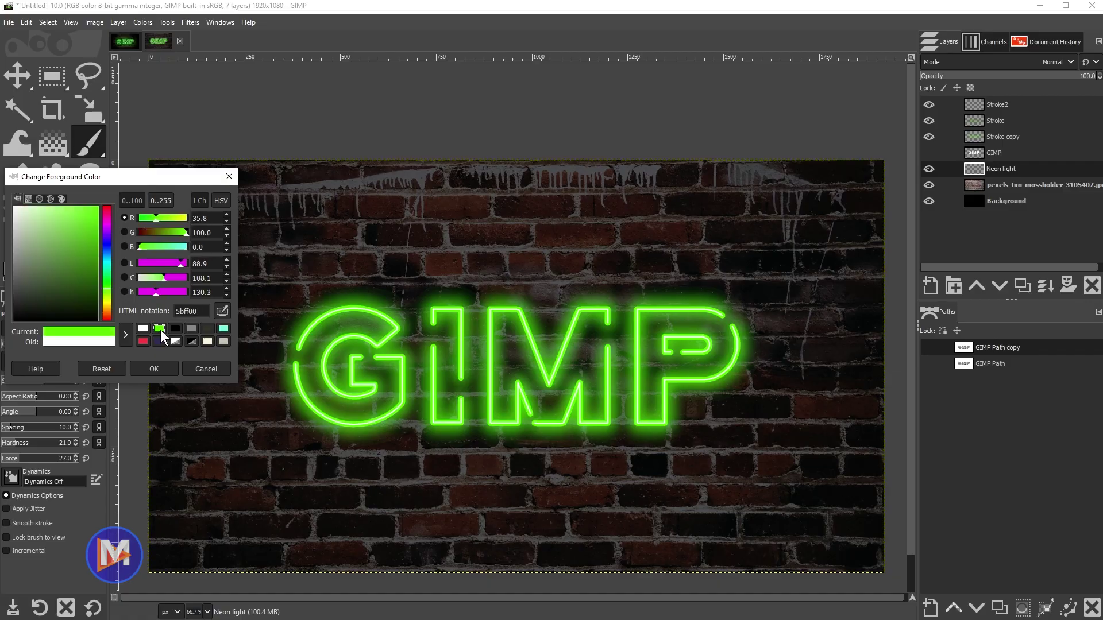
{"action": "left_click", "coordinate": [154, 370]}
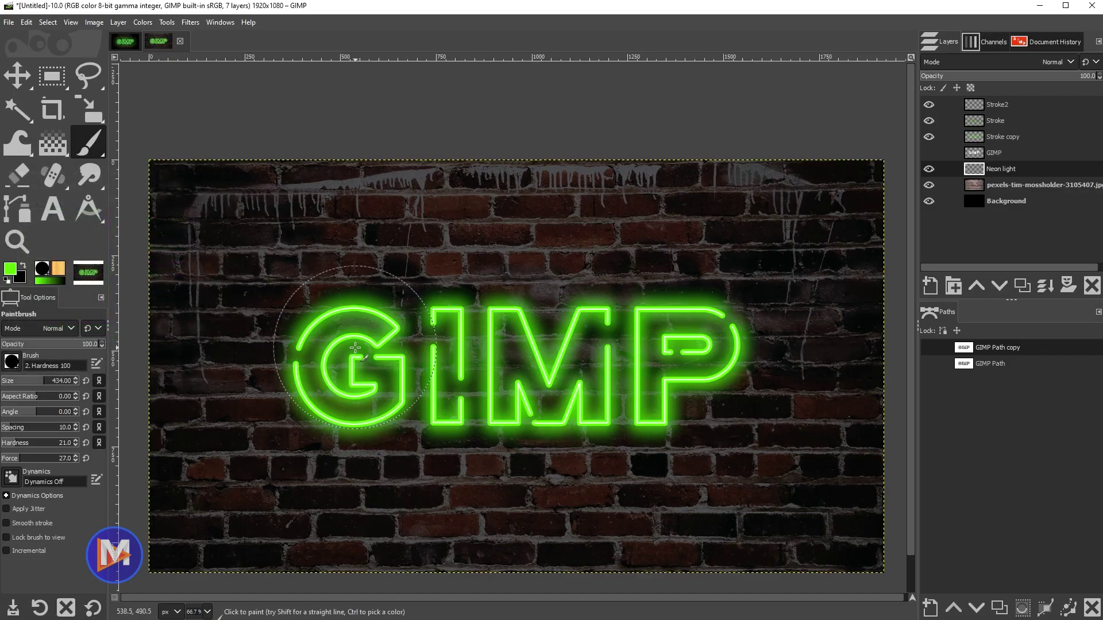
{"action": "mouse_move", "coordinate": [355, 347]}
{"action": "left_mouse_down"}
{"action": "mouse_move", "coordinate": [315, 378]}
{"action": "mouse_move", "coordinate": [362, 403]}
{"action": "mouse_move", "coordinate": [379, 339]}
{"action": "mouse_move", "coordinate": [410, 351]}
{"action": "mouse_move", "coordinate": [418, 395]}
{"action": "mouse_move", "coordinate": [435, 374]}
{"action": "mouse_move", "coordinate": [437, 334]}
{"action": "mouse_move", "coordinate": [479, 418]}
{"action": "mouse_move", "coordinate": [501, 328]}
{"action": "mouse_move", "coordinate": [583, 395]}
{"action": "mouse_move", "coordinate": [581, 351]}
{"action": "mouse_move", "coordinate": [626, 394]}
{"action": "mouse_move", "coordinate": [713, 324]}
{"action": "mouse_move", "coordinate": [688, 379]}
{"action": "mouse_move", "coordinate": [651, 407]}
{"action": "mouse_move", "coordinate": [629, 336]}
{"action": "mouse_move", "coordinate": [380, 338]}
{"action": "mouse_move", "coordinate": [310, 350]}
{"action": "mouse_move", "coordinate": [509, 411]}
{"action": "mouse_move", "coordinate": [559, 403]}
{"action": "mouse_move", "coordinate": [309, 385]}
{"action": "mouse_move", "coordinate": [722, 394]}
{"action": "left_mouse_up"}
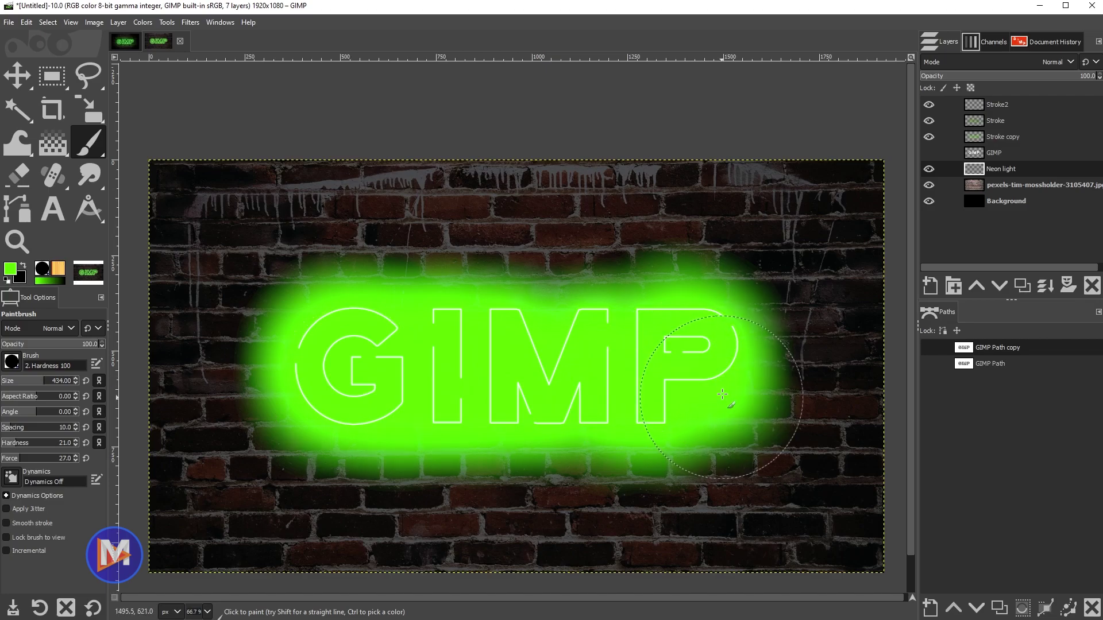
Set the Neon light layer to Overlay mode and paint more green across the bricks
{"action": "left_click", "coordinate": [1031, 61]}
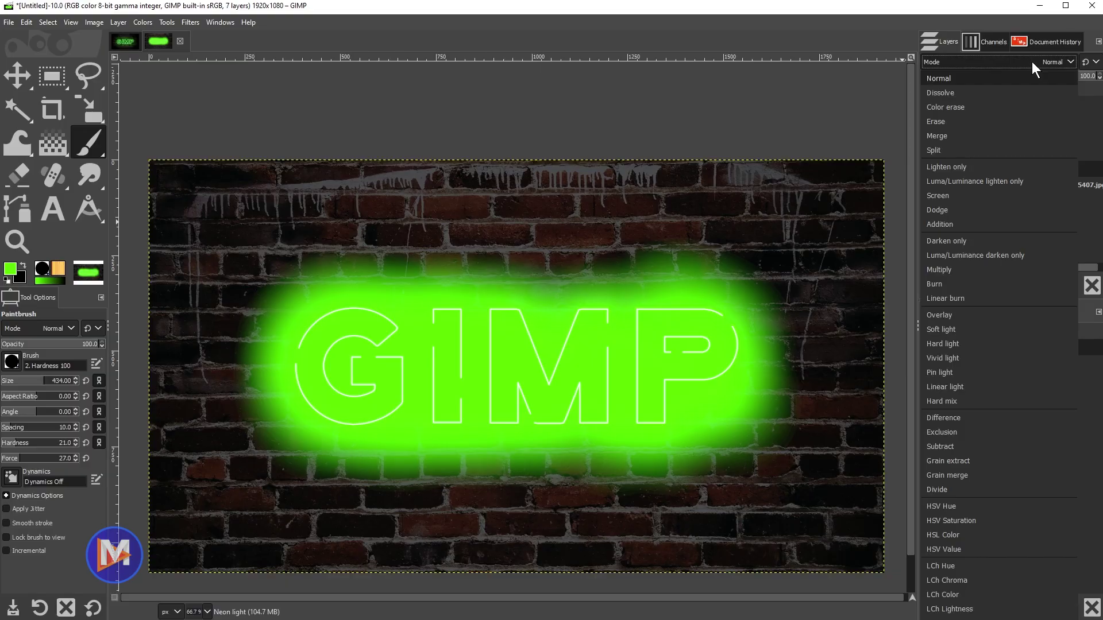
{"action": "left_click", "coordinate": [972, 315]}
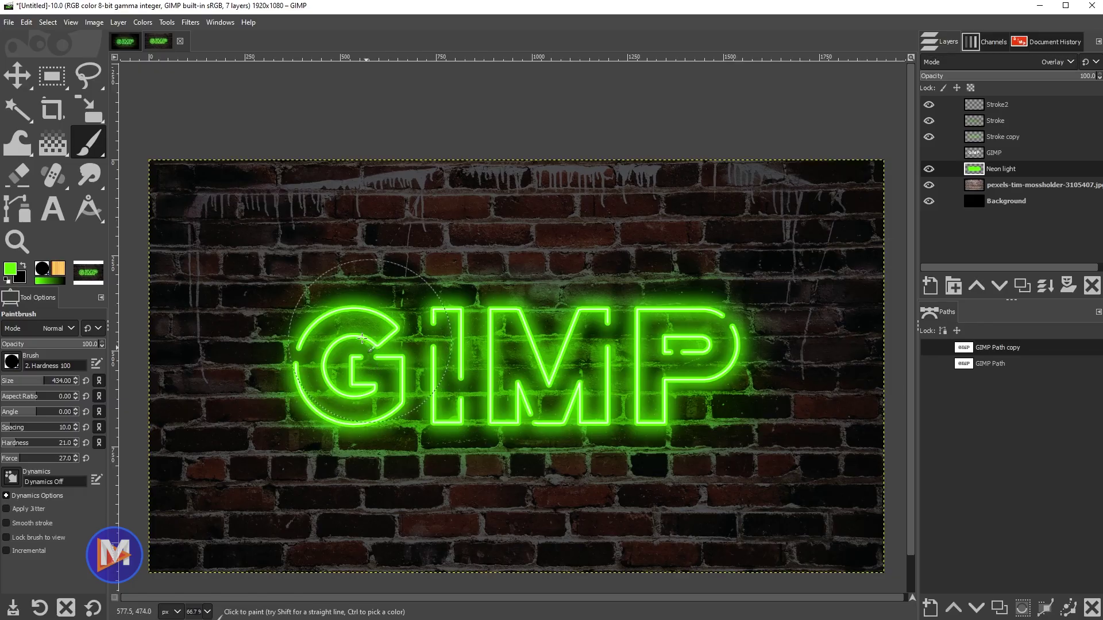
{"action": "mouse_move", "coordinate": [329, 425]}
{"action": "left_mouse_down"}
{"action": "mouse_move", "coordinate": [366, 329]}
{"action": "mouse_move", "coordinate": [249, 332]}
{"action": "mouse_move", "coordinate": [263, 419]}
{"action": "mouse_move", "coordinate": [325, 307]}
{"action": "mouse_move", "coordinate": [410, 284]}
{"action": "mouse_move", "coordinate": [496, 283]}
{"action": "mouse_move", "coordinate": [500, 293]}
{"action": "mouse_move", "coordinate": [719, 362]}
{"action": "mouse_move", "coordinate": [715, 391]}
{"action": "mouse_move", "coordinate": [496, 447]}
{"action": "mouse_move", "coordinate": [330, 309]}
{"action": "left_mouse_up"}
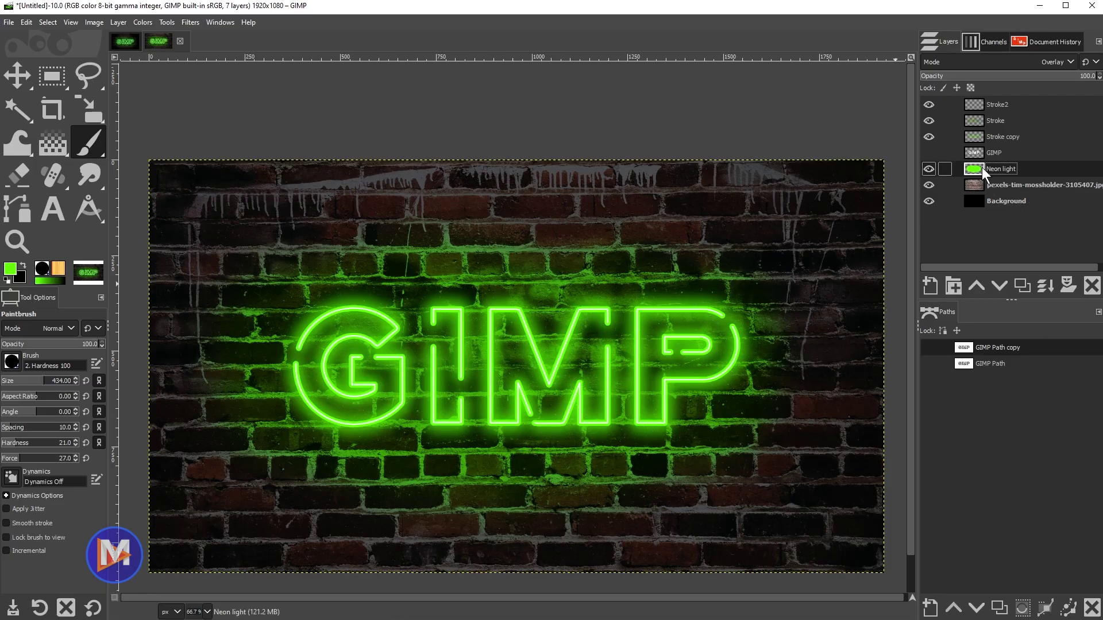
Duplicate Neon light below itself, blended as HSV Hue at about 46% opacity
{"action": "left_click", "coordinate": [1024, 287]}
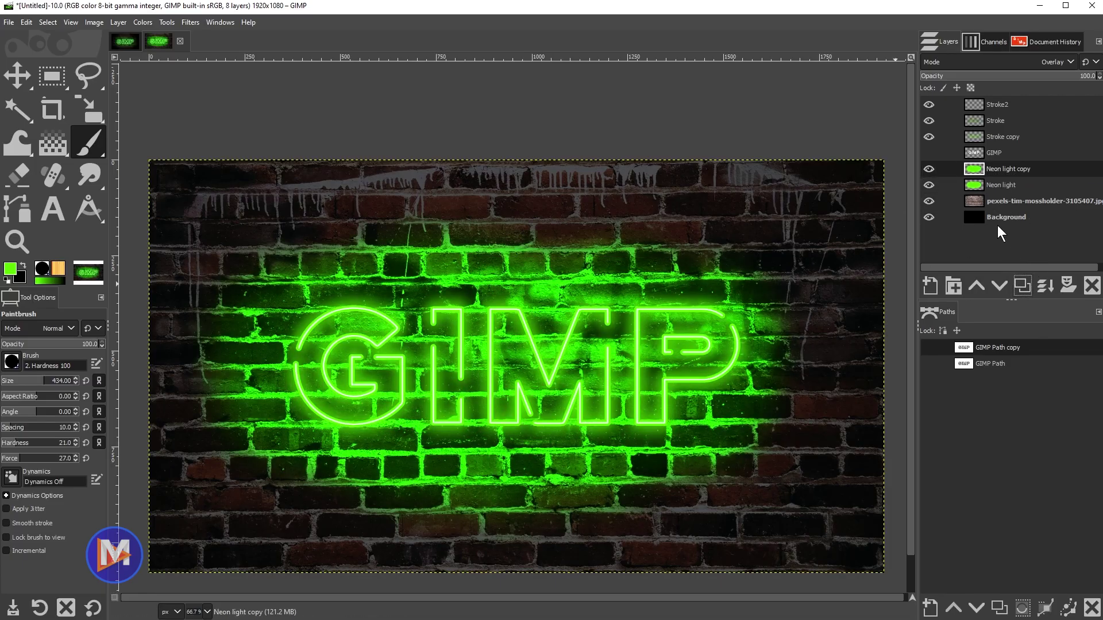
{"action": "left_click_drag", "start_coordinate": [977, 170], "coordinate": [979, 189]}
{"action": "left_click", "coordinate": [1016, 59]}
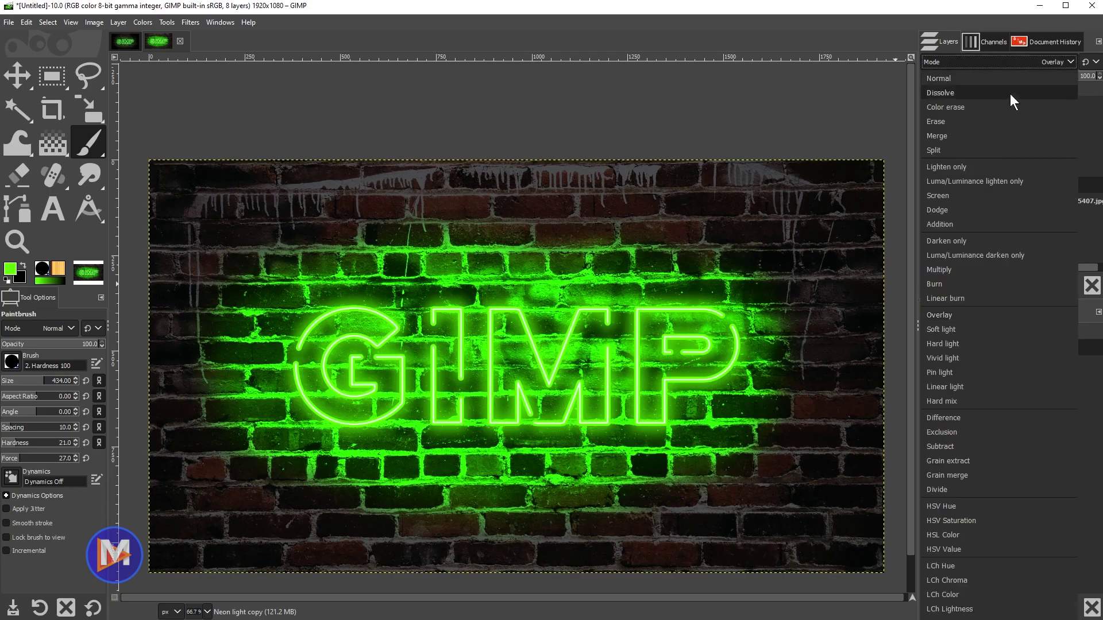
{"action": "left_click", "coordinate": [968, 508]}
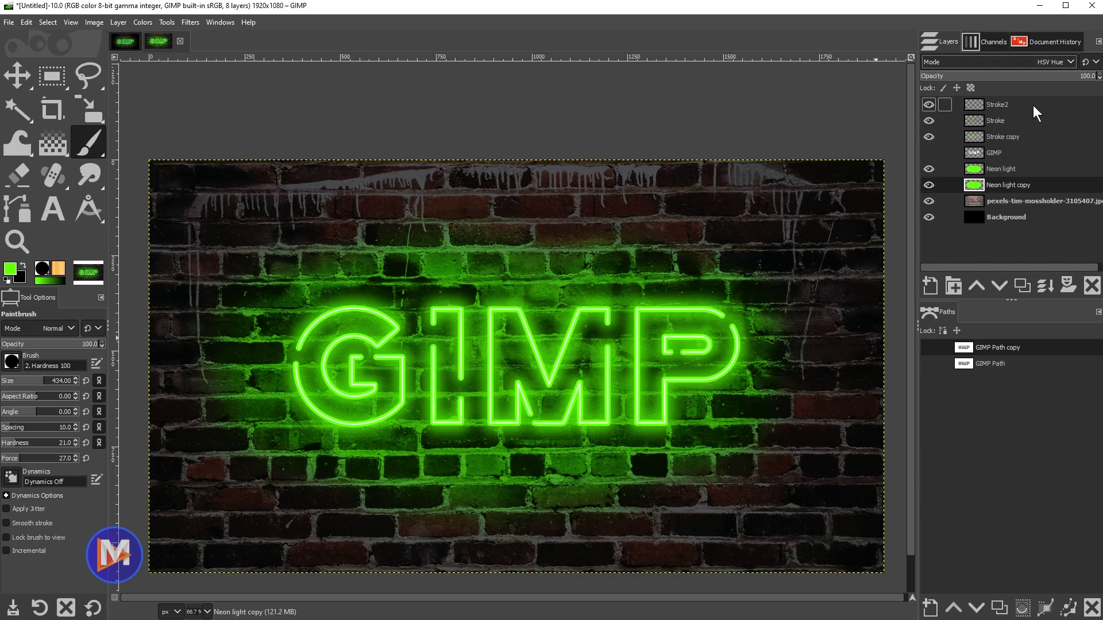
{"action": "left_click_drag", "start_coordinate": [1035, 78], "coordinate": [1008, 78]}
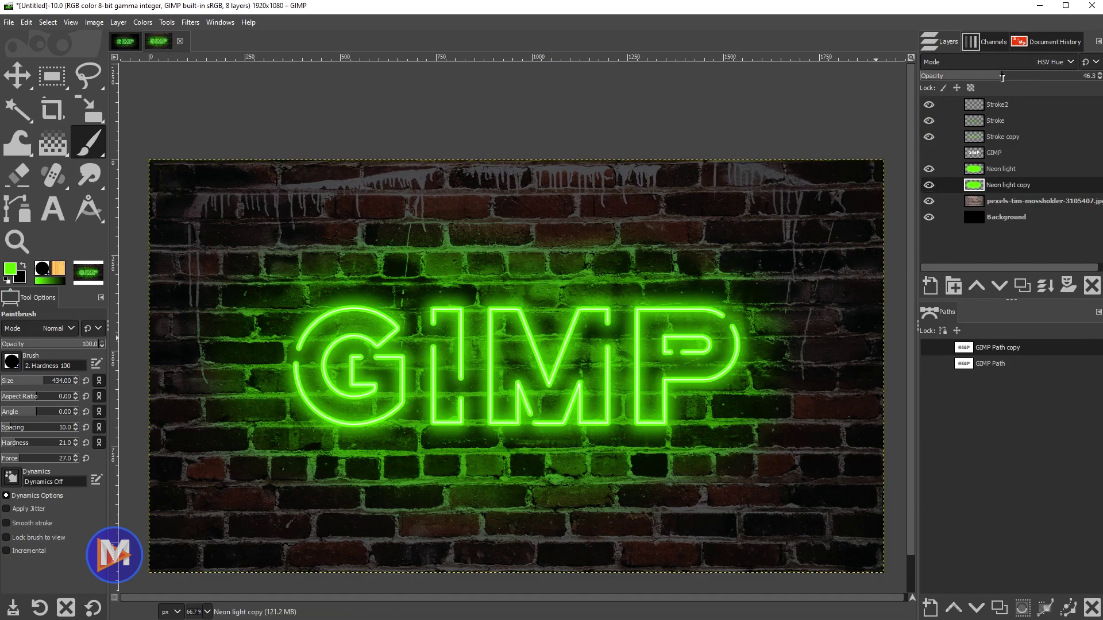
Add a new layer named 'Vignette' and raise it to the top of the stack
{"action": "key", "text": "ctrl+f"}
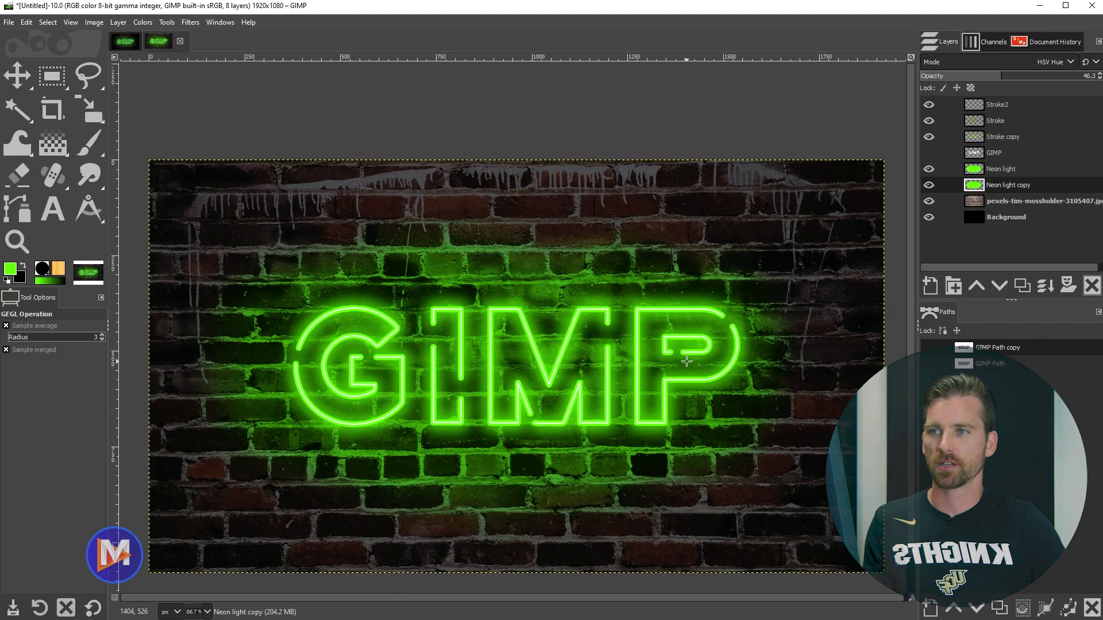
{"action": "left_click", "coordinate": [929, 287]}
{"action": "type", "text": "Vignette"}
{"action": "key", "text": "Return"}
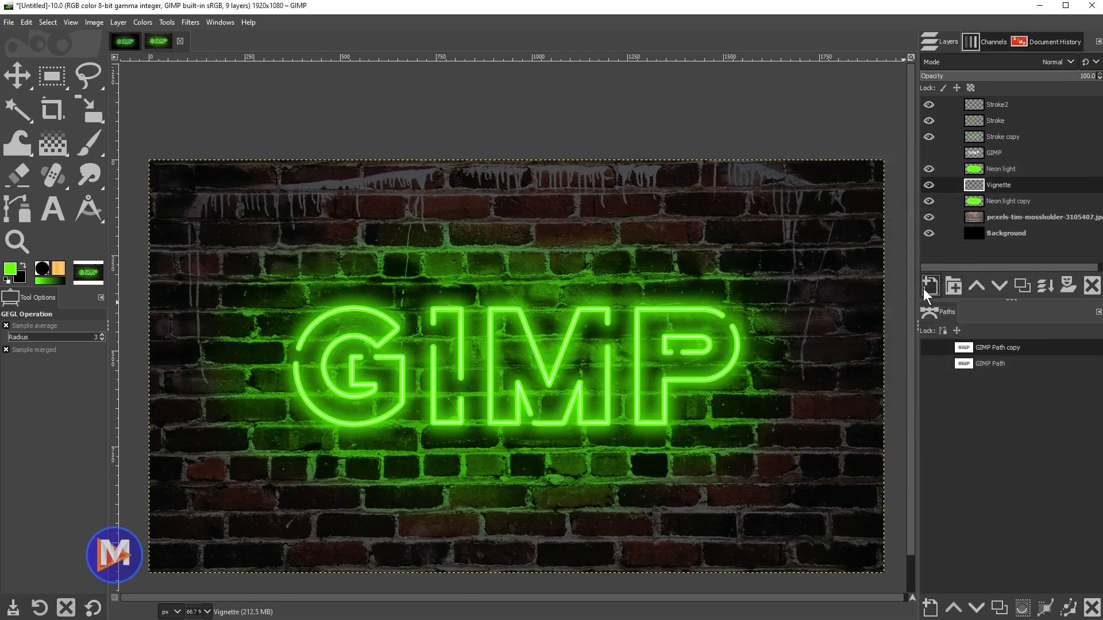
{"action": "left_click", "coordinate": [977, 283], "text": "shift"}
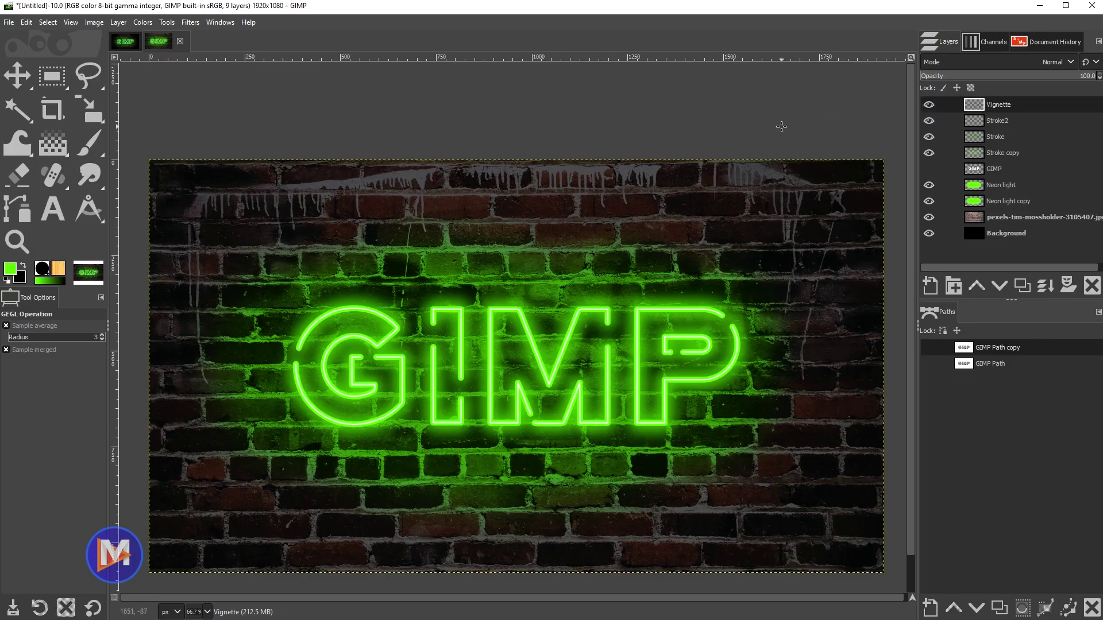
Apply the Vignette filter, tightening the radius, enlarging the clear centre and darkening the falloff
{"action": "key", "text": "slash"}
{"action": "type", "text": "vign"}
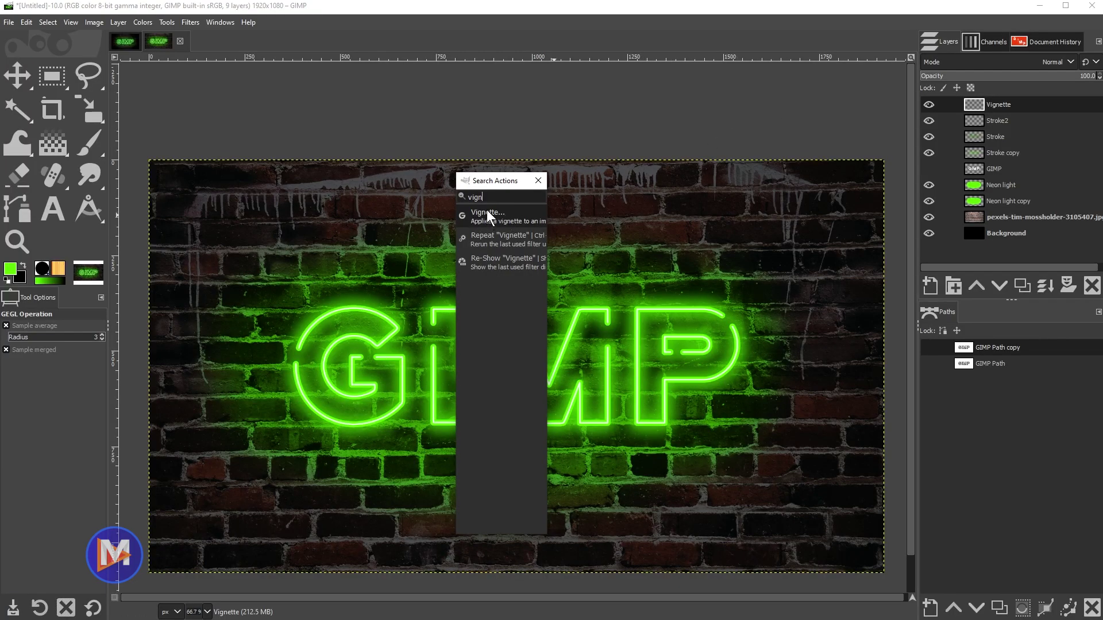
{"action": "left_click", "coordinate": [478, 215]}
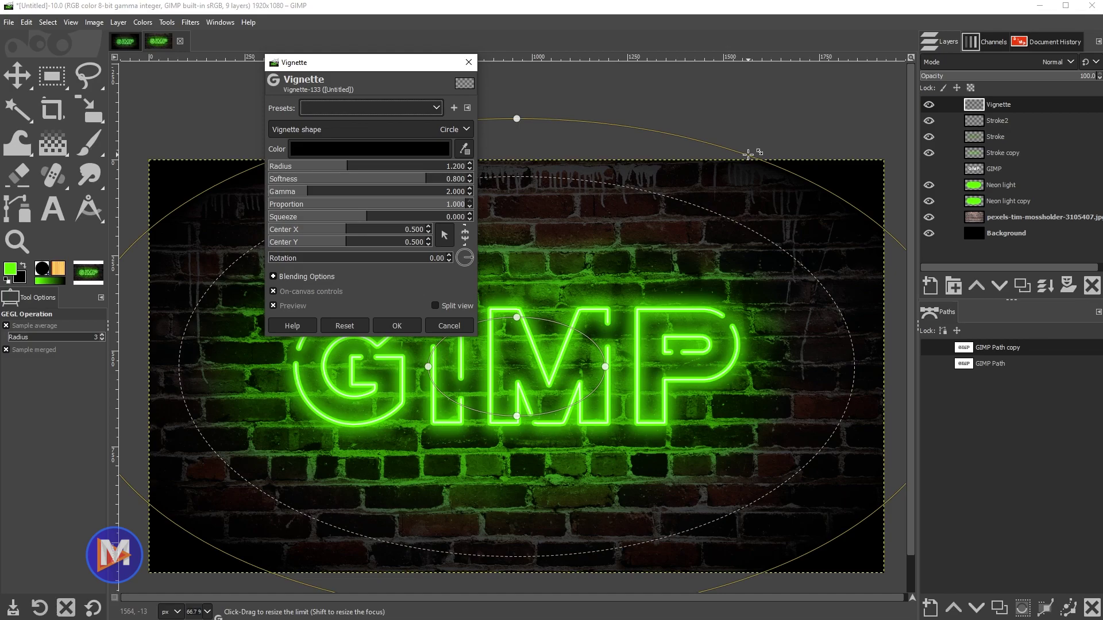
{"action": "left_click_drag", "start_coordinate": [748, 154], "coordinate": [698, 171]}
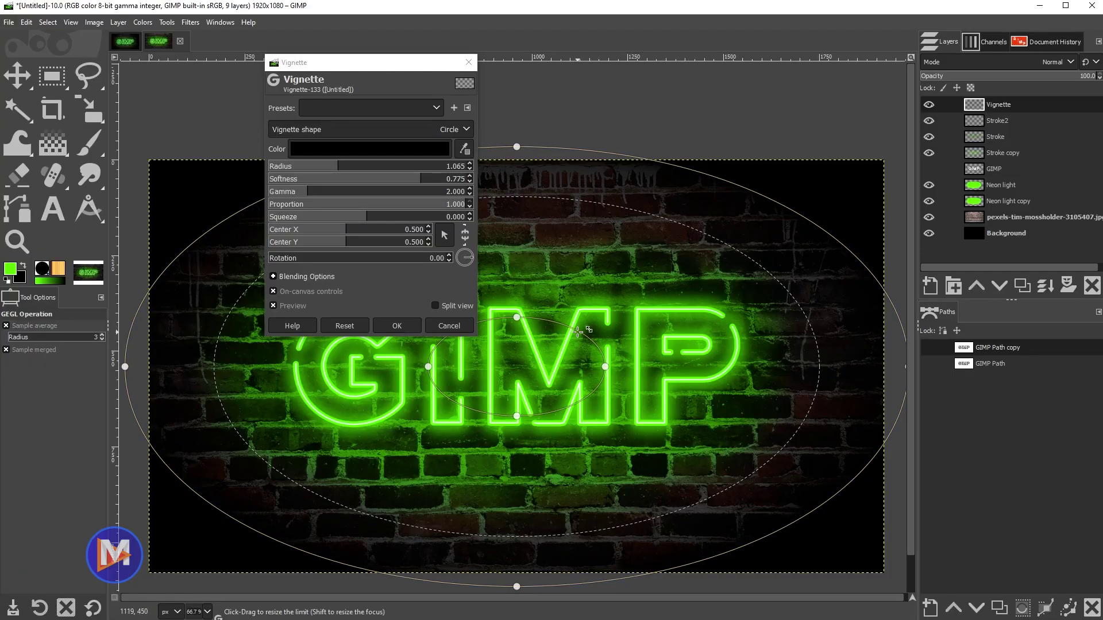
{"action": "left_click_drag", "start_coordinate": [582, 326], "coordinate": [647, 315]}
{"action": "left_click_drag", "start_coordinate": [728, 226], "coordinate": [676, 236]}
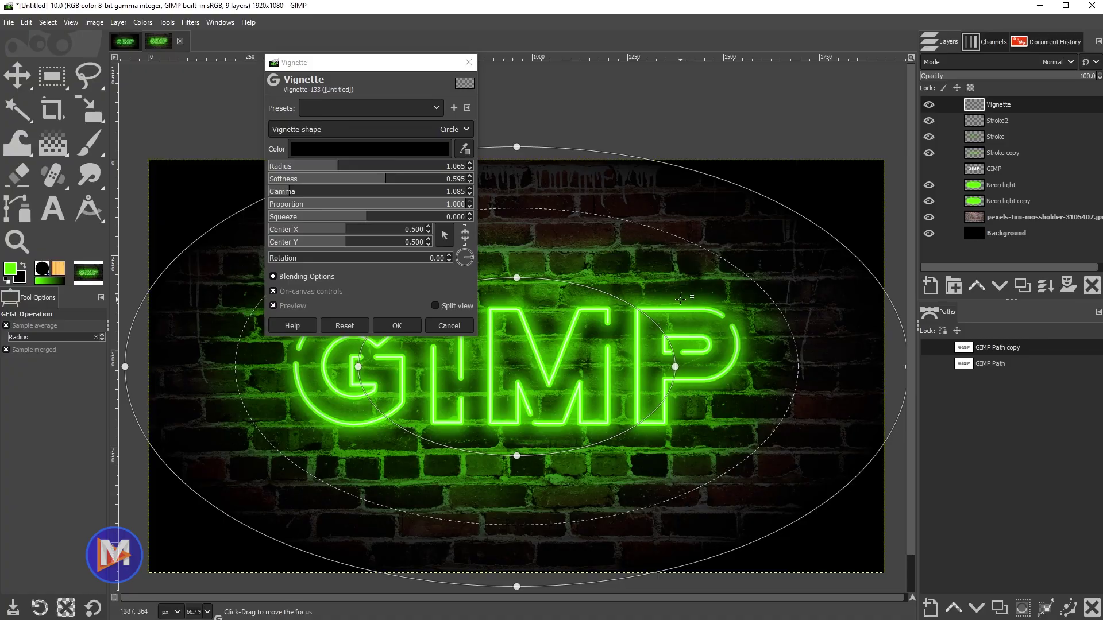
{"action": "left_click", "coordinate": [396, 326]}
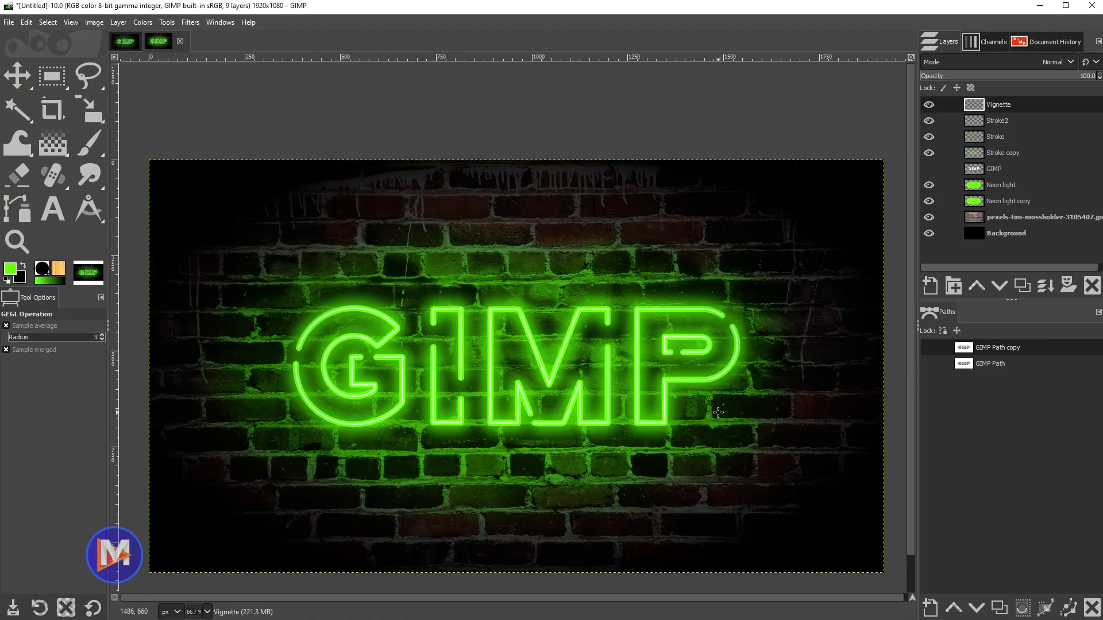